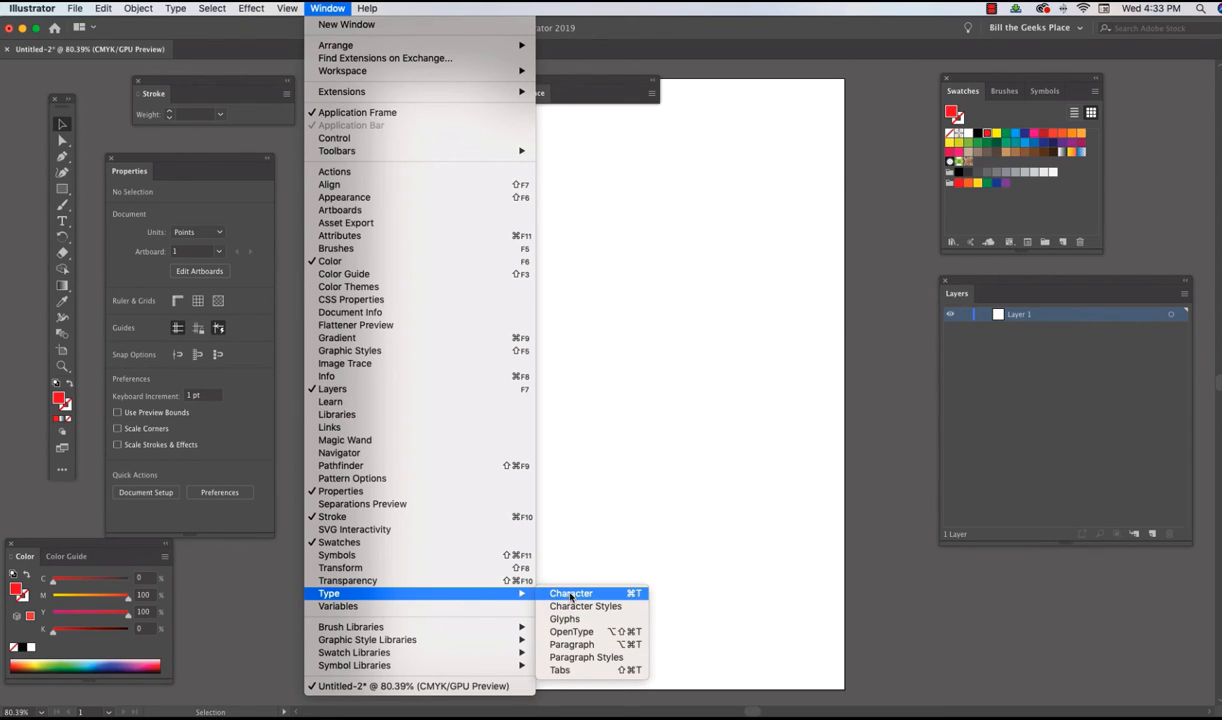
Step: Show the Character and Paragraph panels as one floating group beside the Properties panel
click(570, 594)
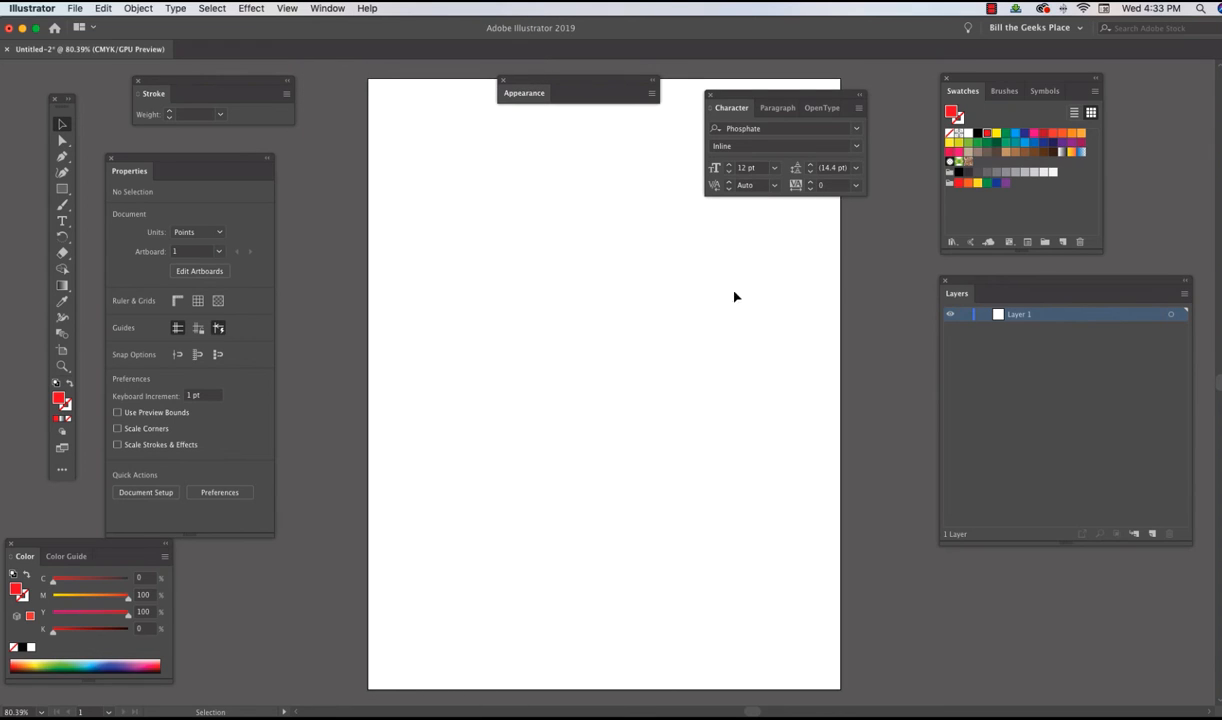
drag(744, 97, 349, 156)
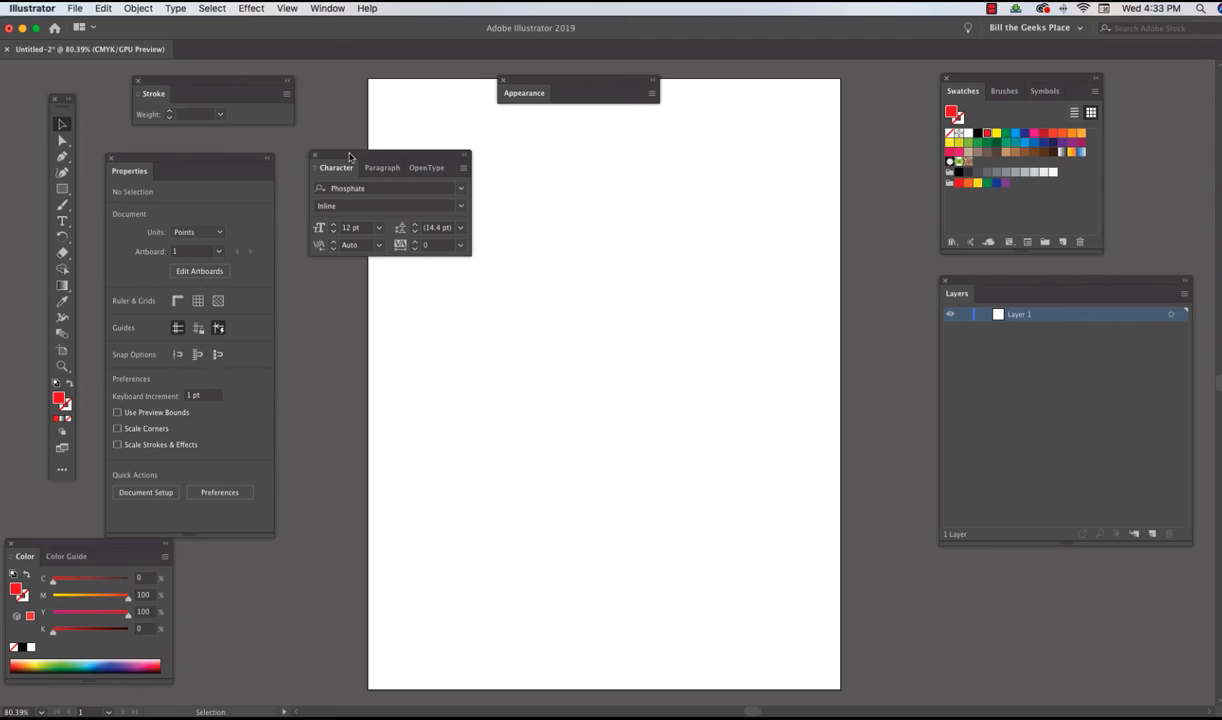
mouse_move(491, 709)
click(308, 9)
mouse_move(352, 593)
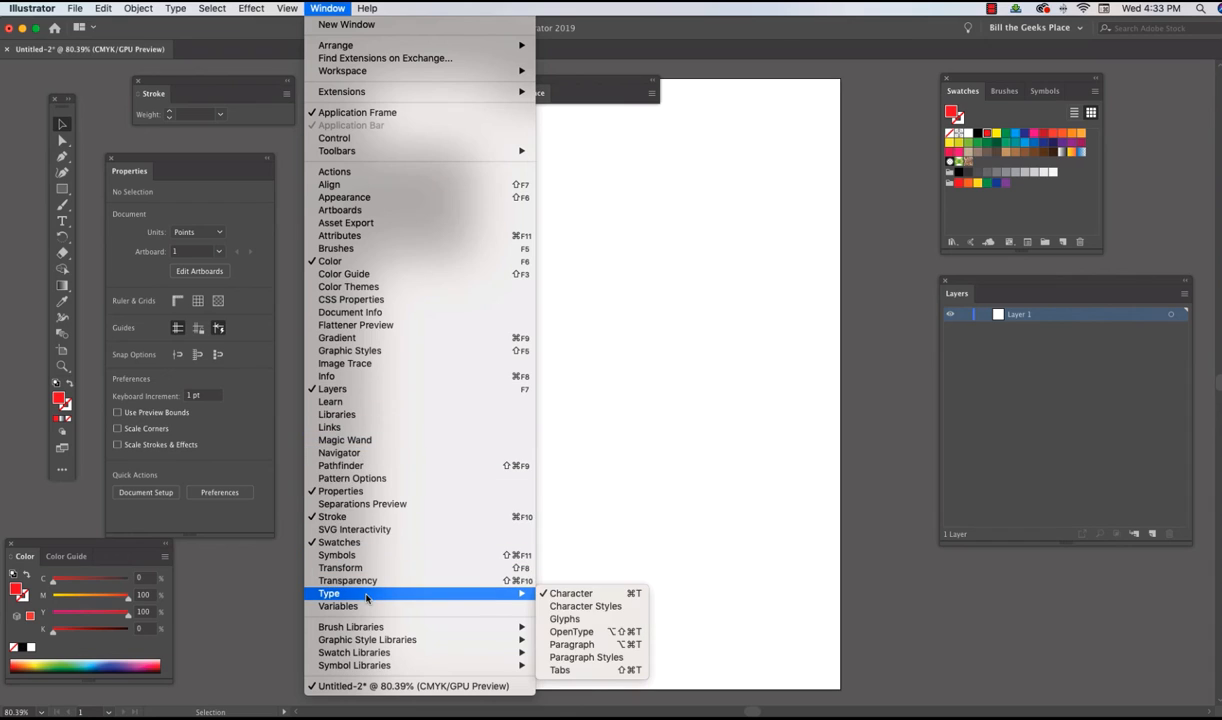
click(580, 646)
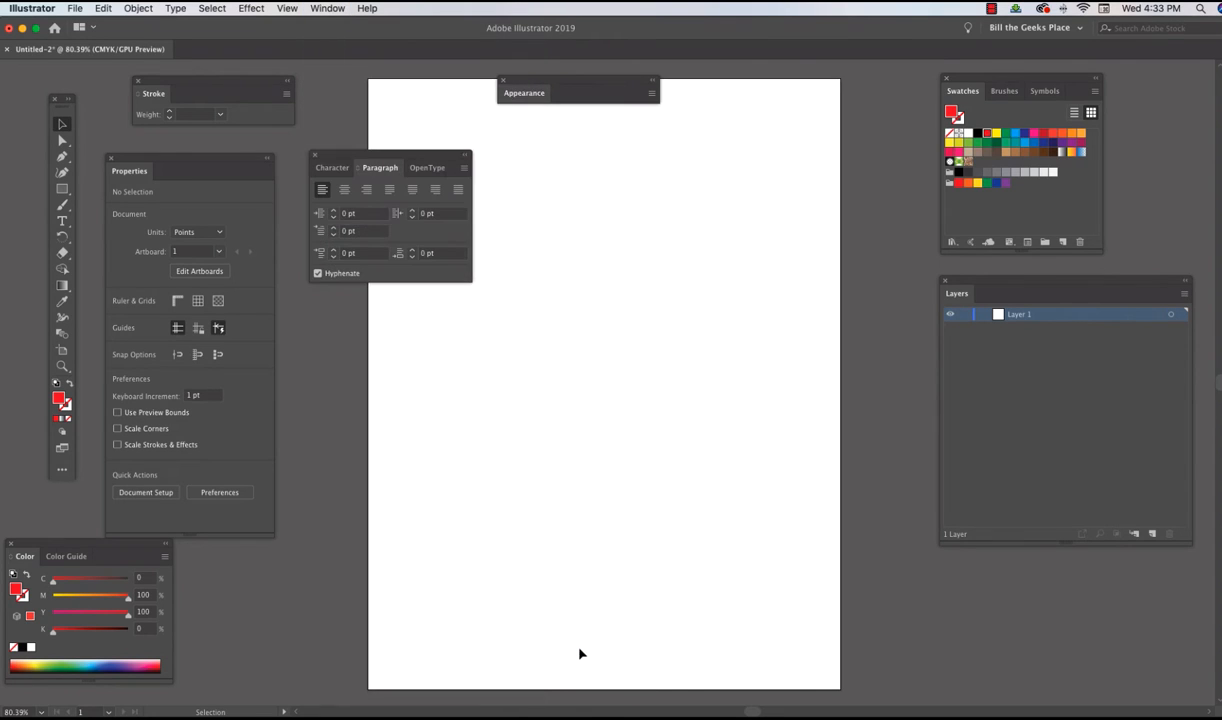
Step: Separate the Paragraph panel from the Character group and place both panels, Character above Paragraph, over the artboard's right edge
drag(367, 167, 349, 297)
drag(334, 153, 706, 144)
click(706, 152)
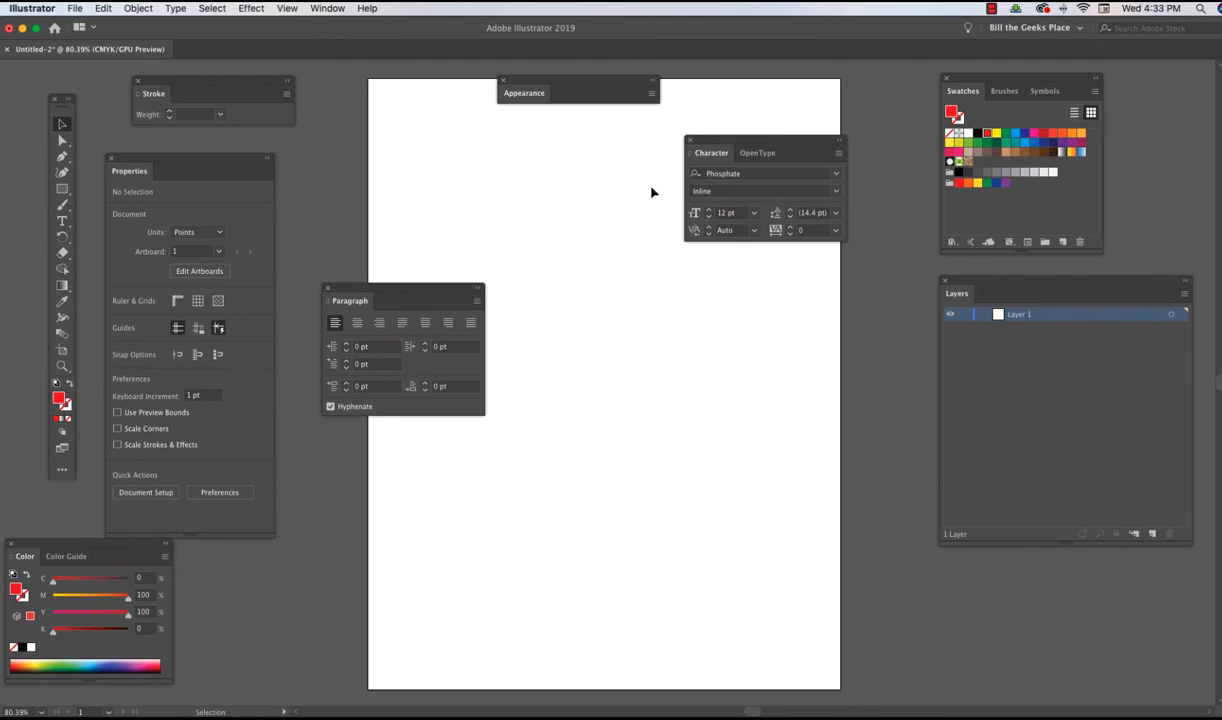
drag(404, 293, 888, 277)
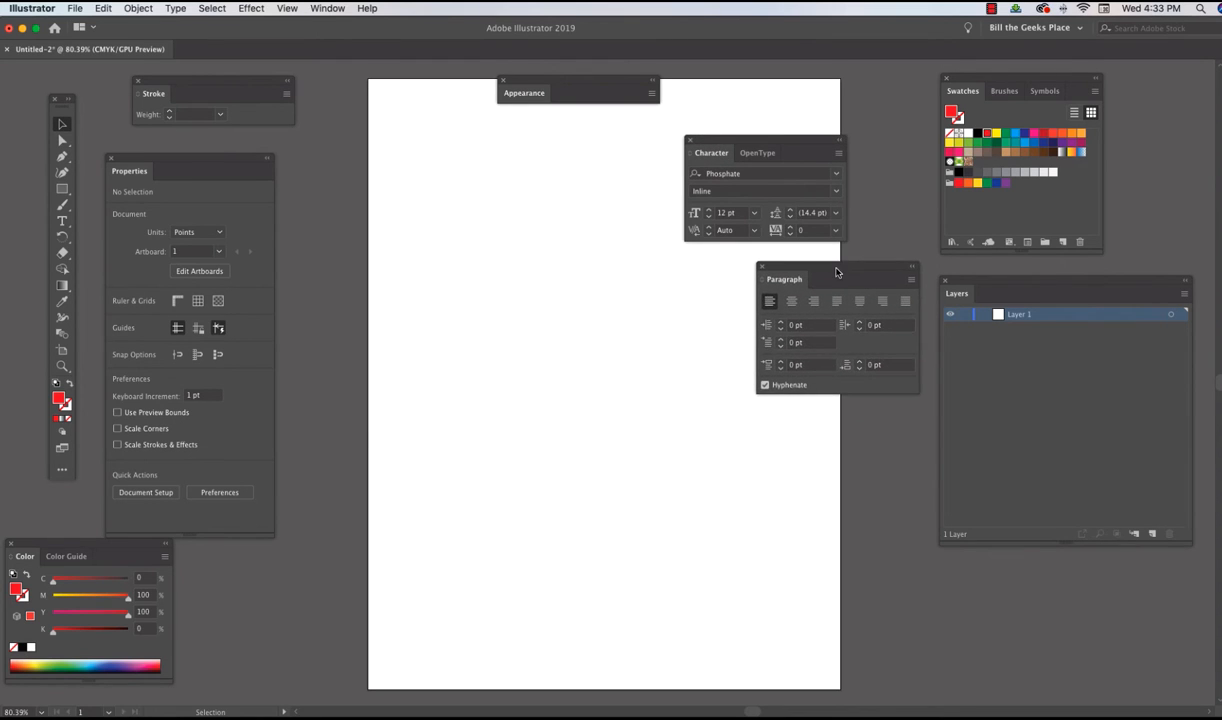
Step: Move the toolbar next to the Properties panel and tear off the type tools as a floating bar near the artboard's top
drag(60, 114, 318, 183)
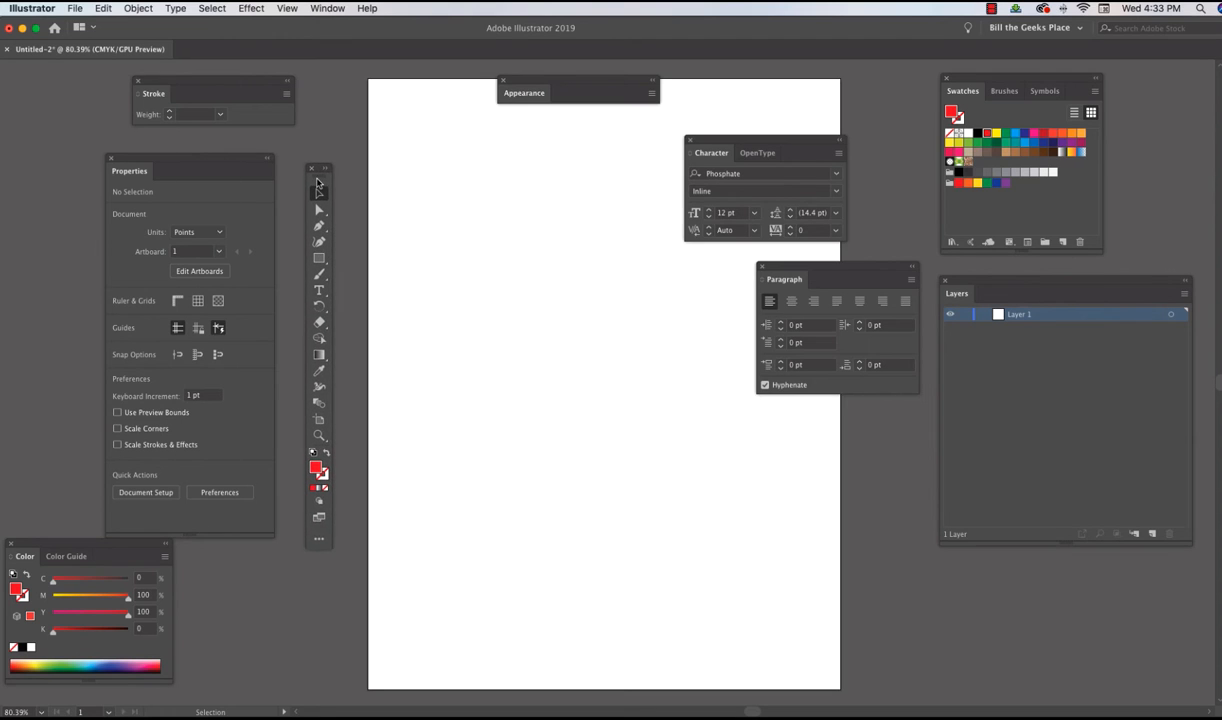
click(320, 292)
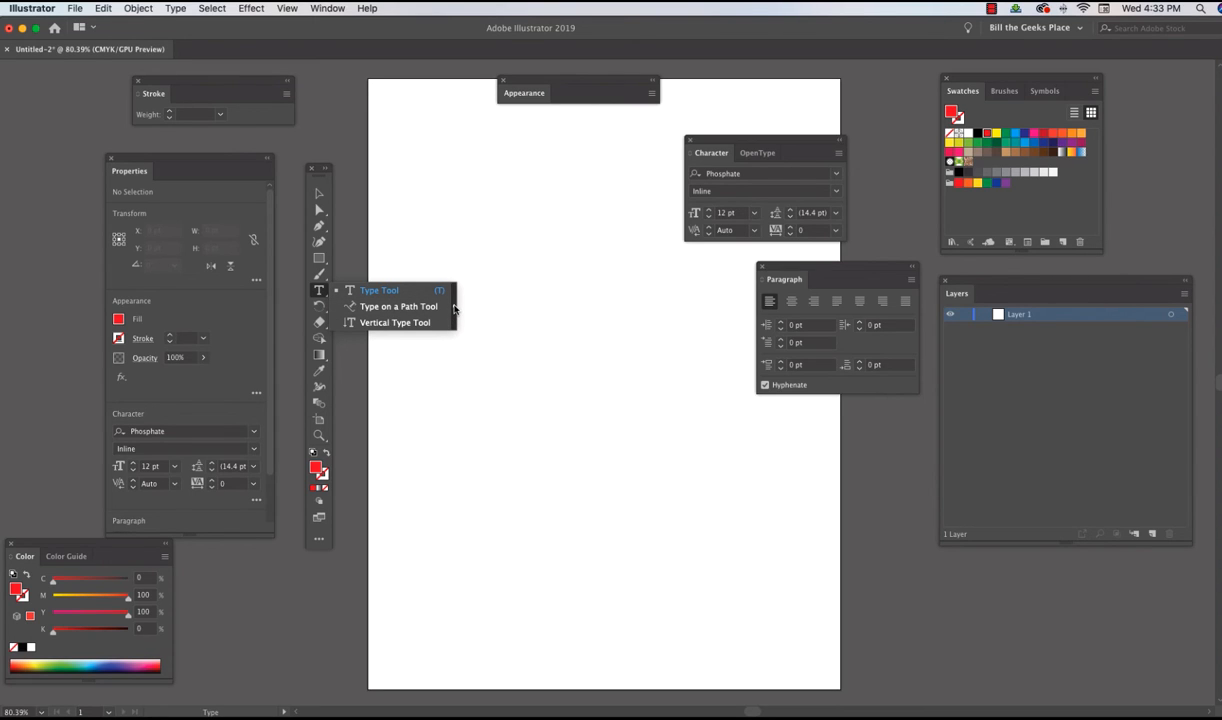
drag(453, 309, 455, 309)
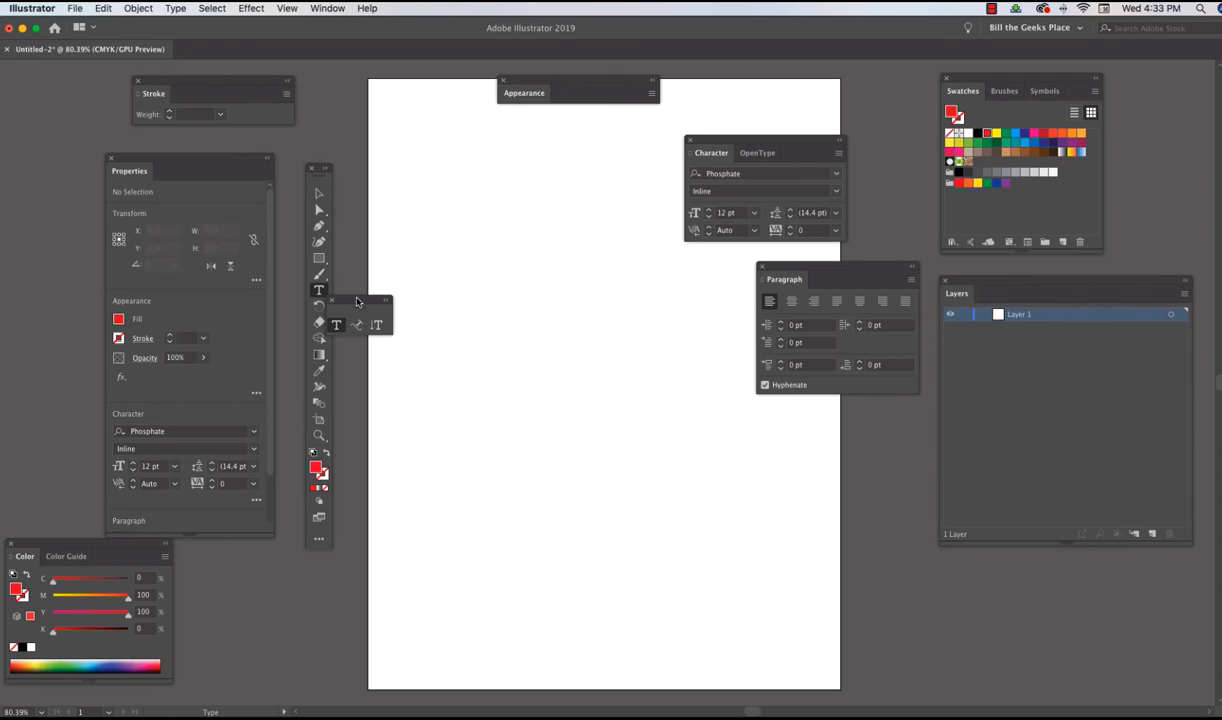
drag(357, 302, 434, 165)
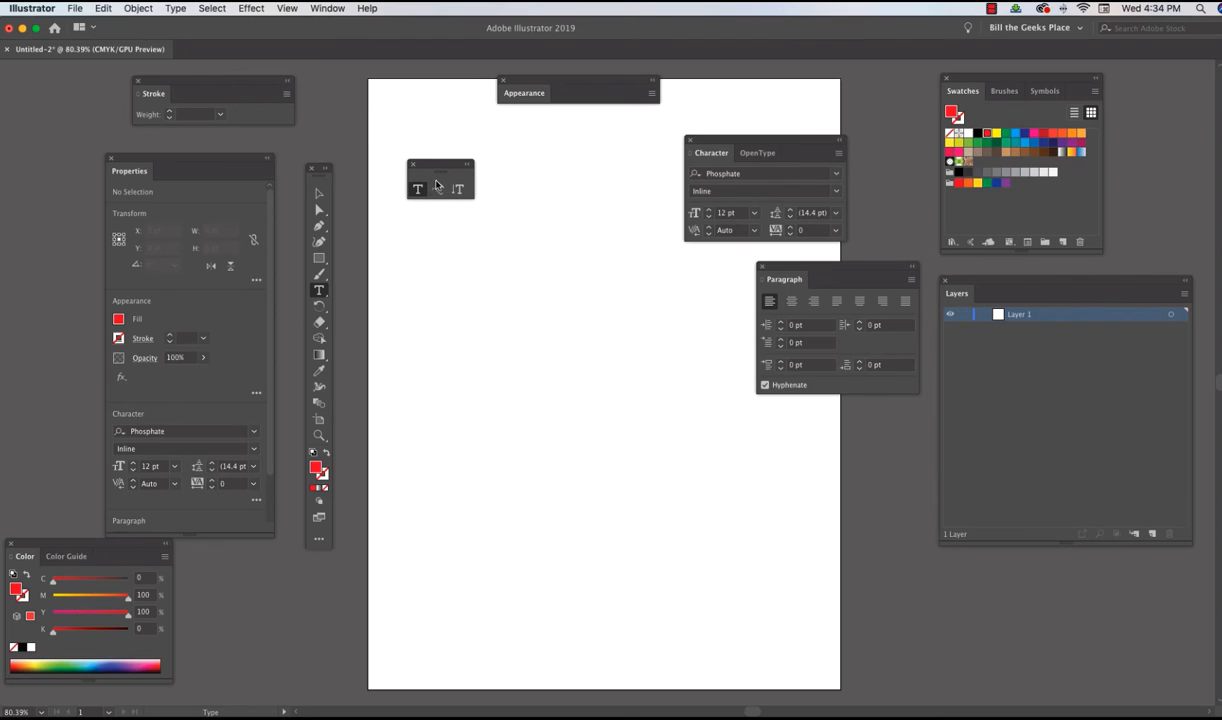
Step: Tear off the Zoom and Hand tools as a floating bar and place it above the floating type tools
click(318, 437)
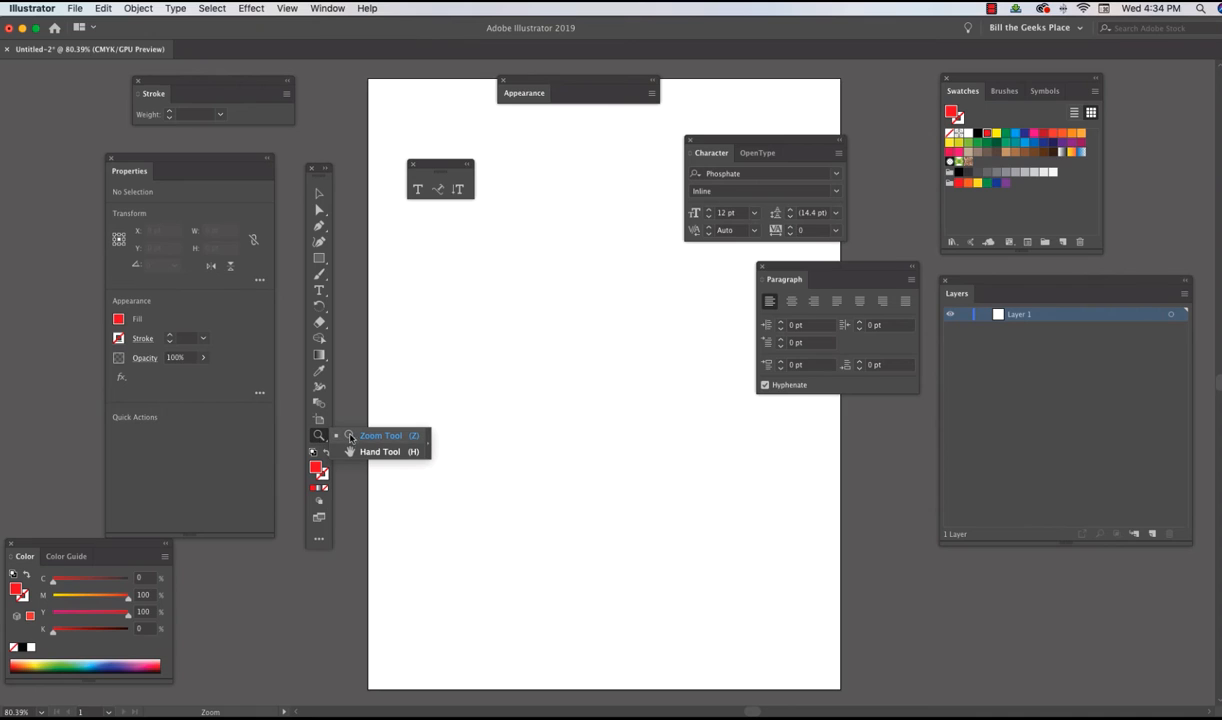
click(429, 449)
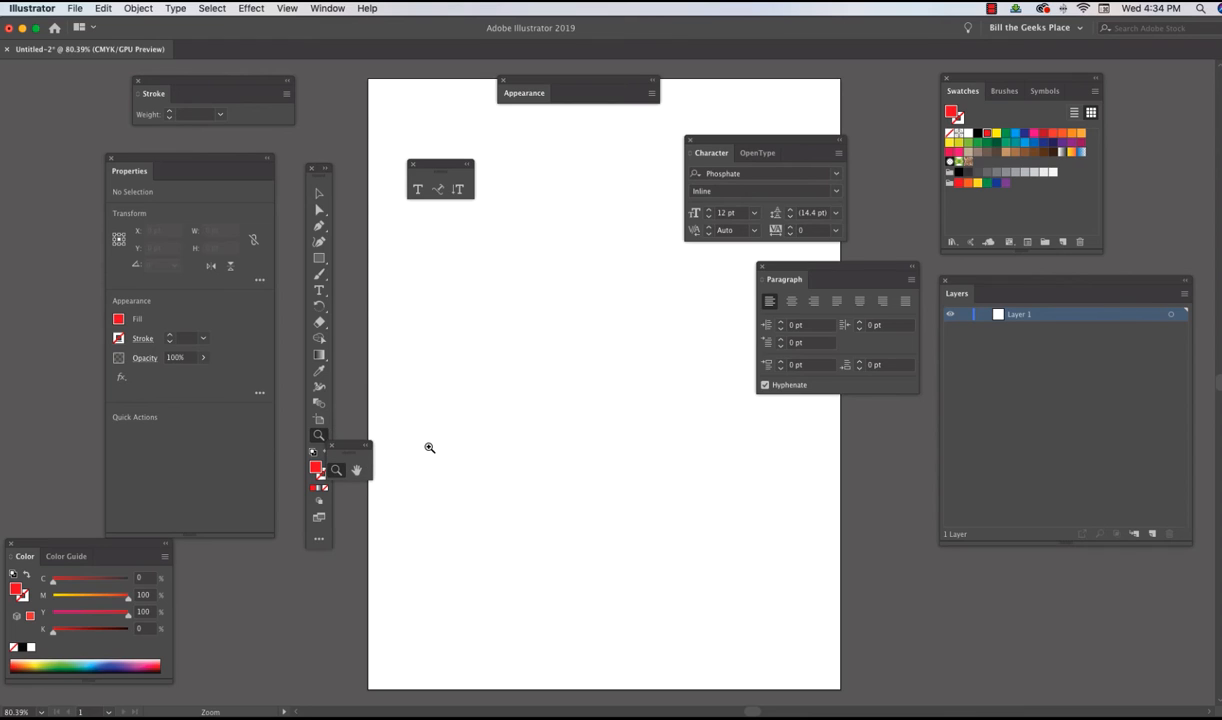
drag(351, 447, 414, 96)
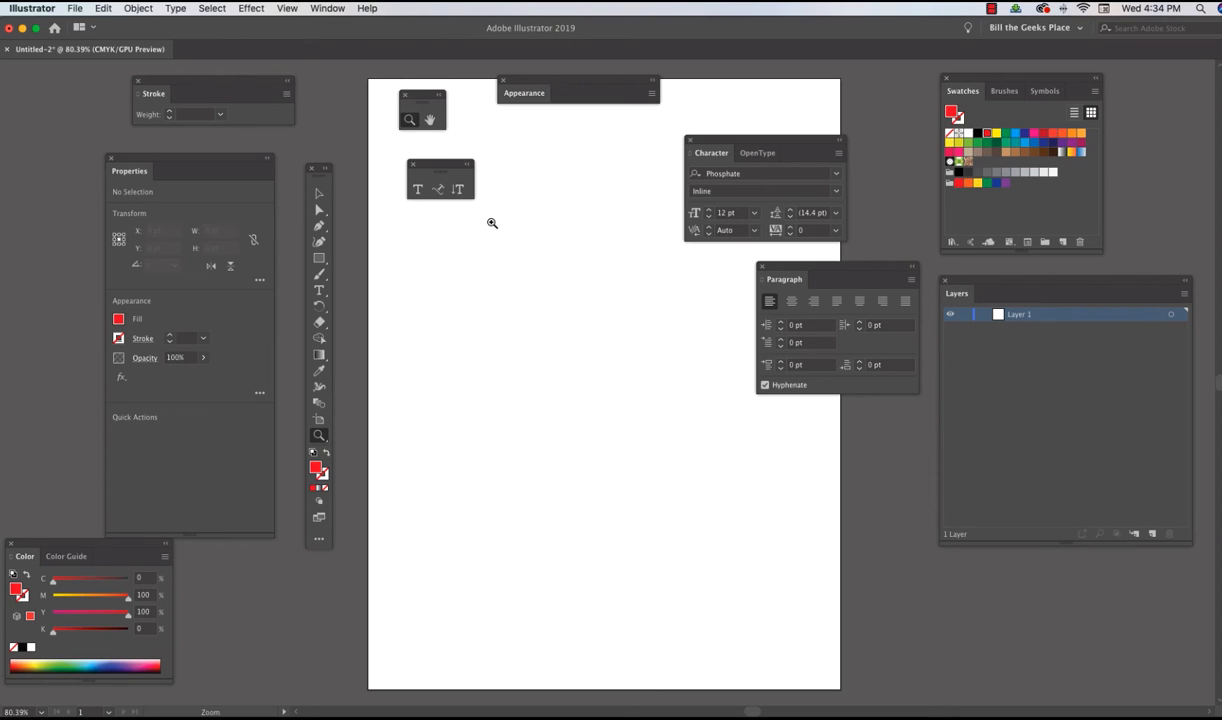
Step: Add a line of point text with a first name at 72 pt near the middle of the artboard
click(418, 190)
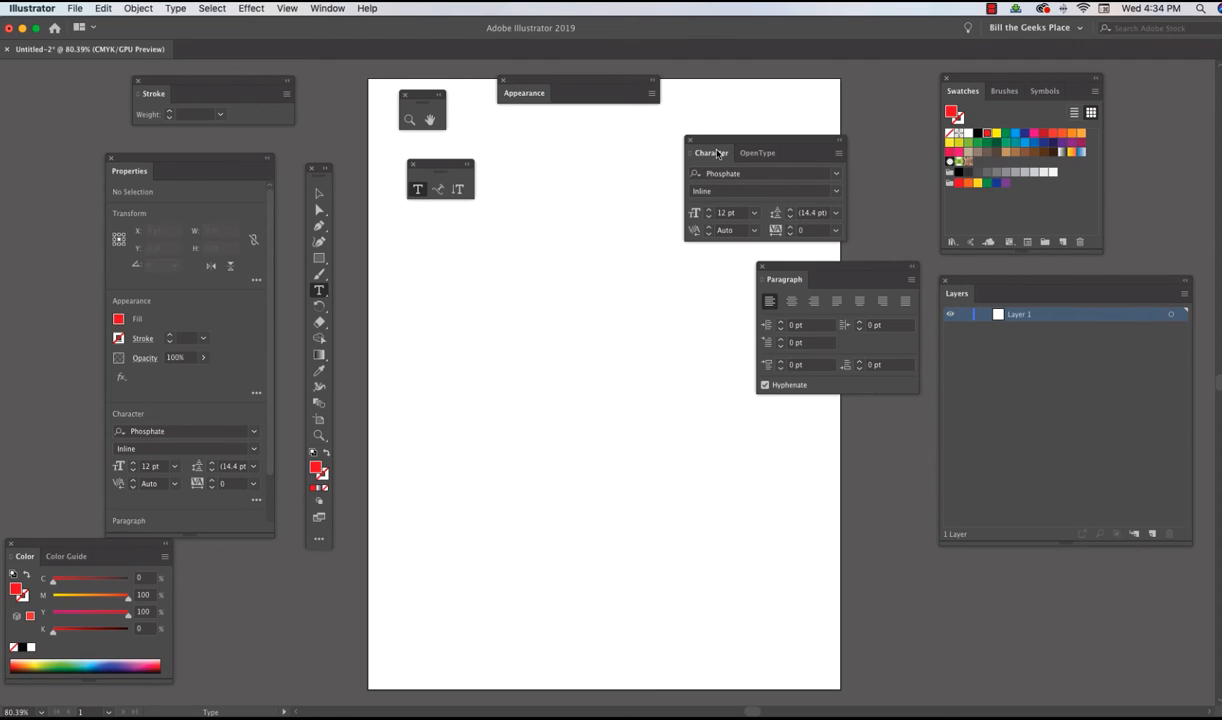
click(755, 214)
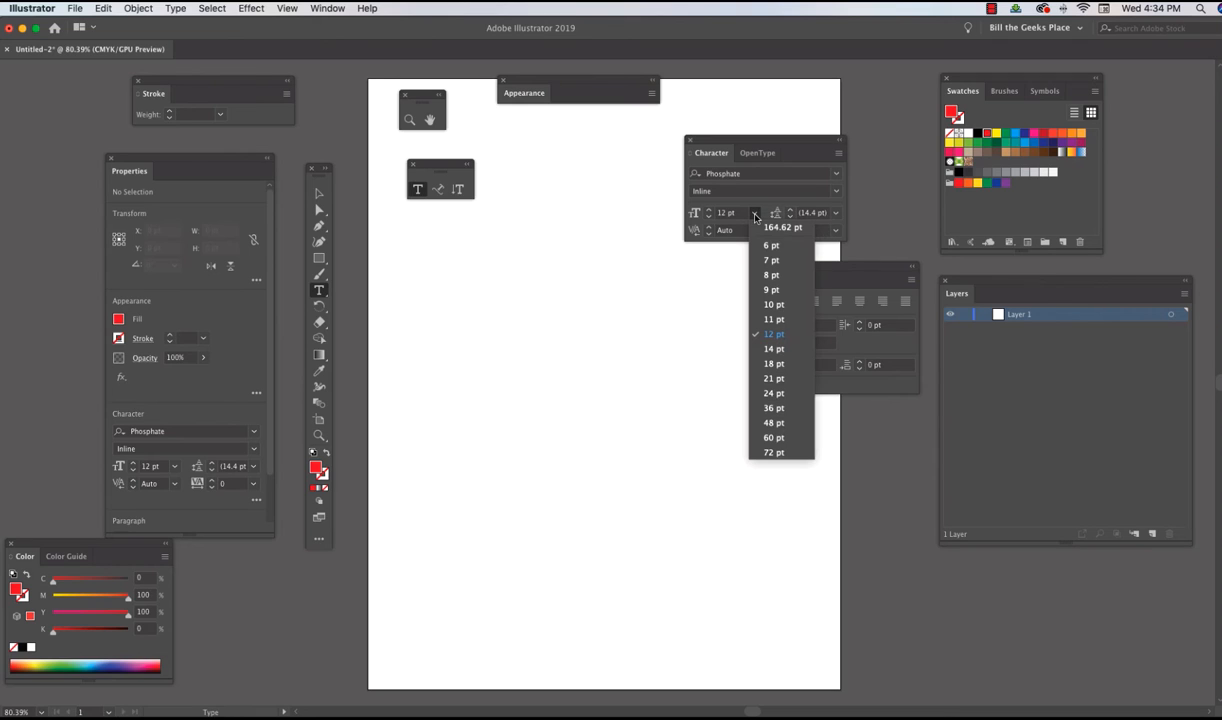
click(775, 453)
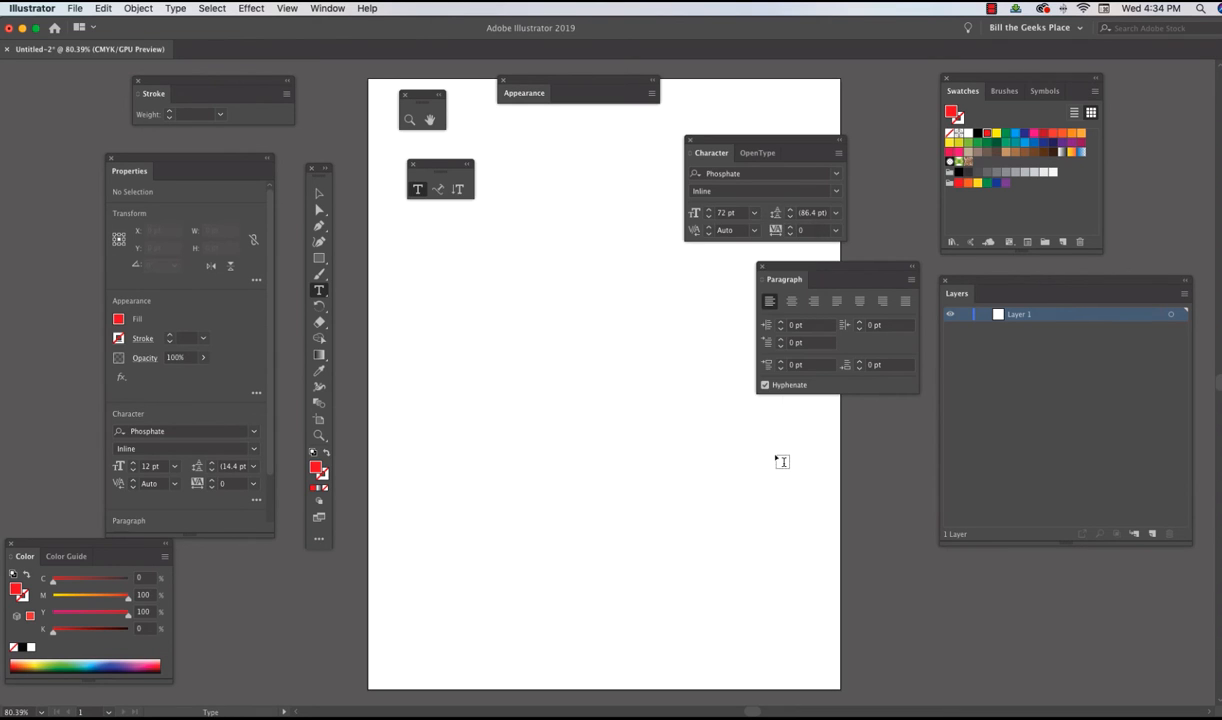
click(520, 346)
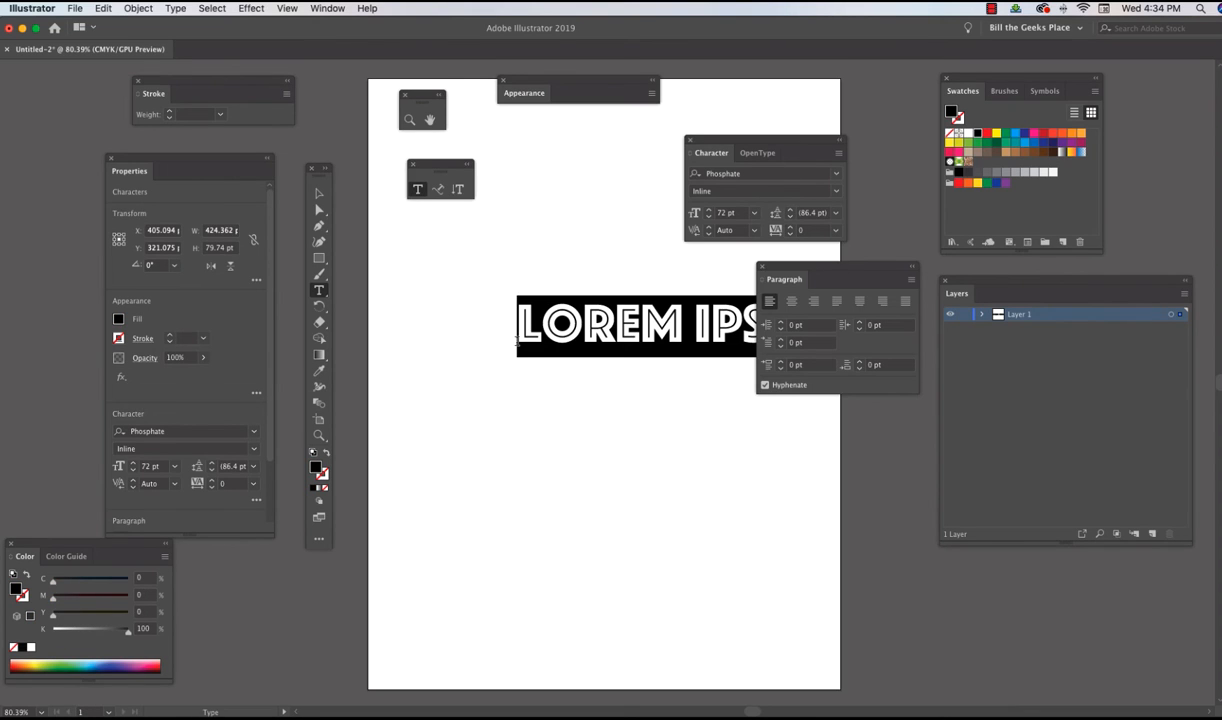
text(OL)
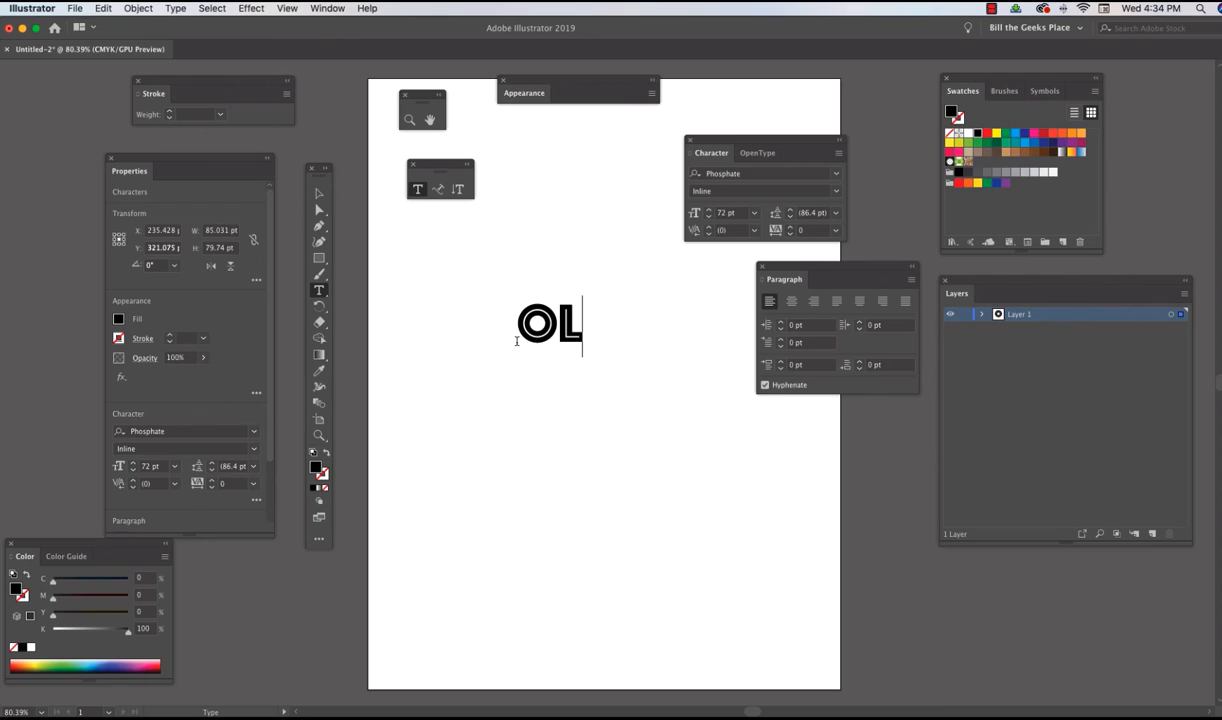
text(IVIA)
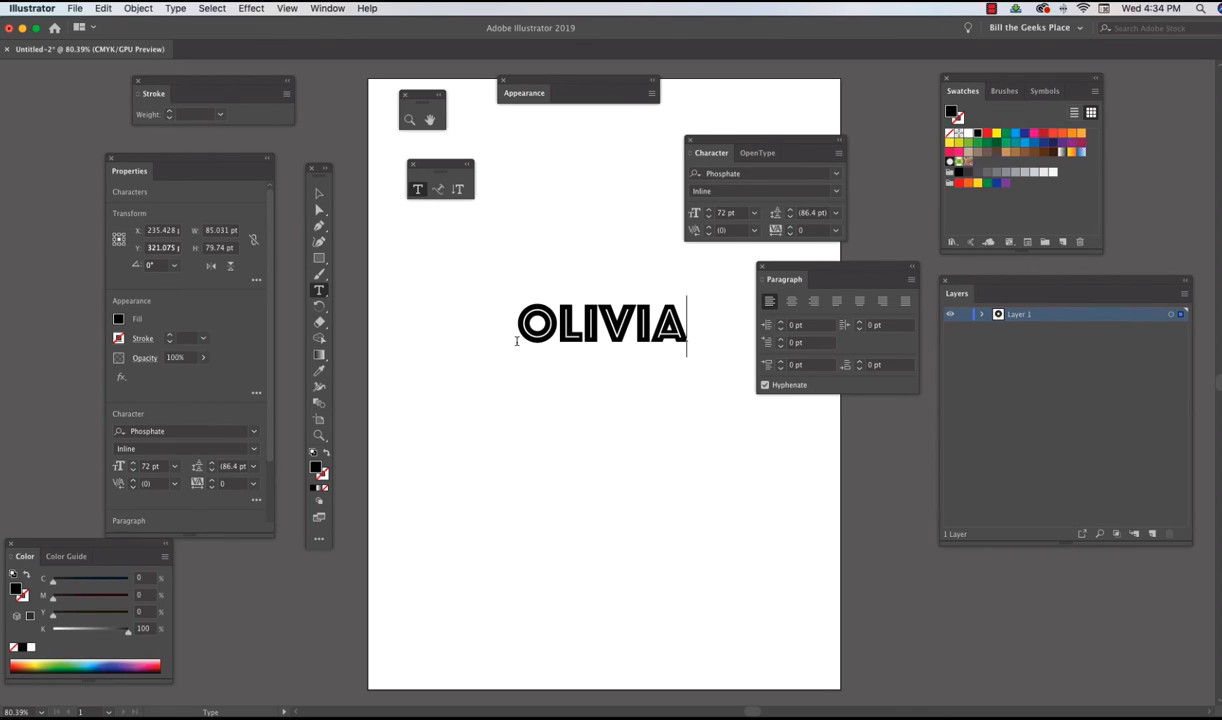
Step: Move the name text left and slightly down on the artboard, keeping it selected
click(318, 193)
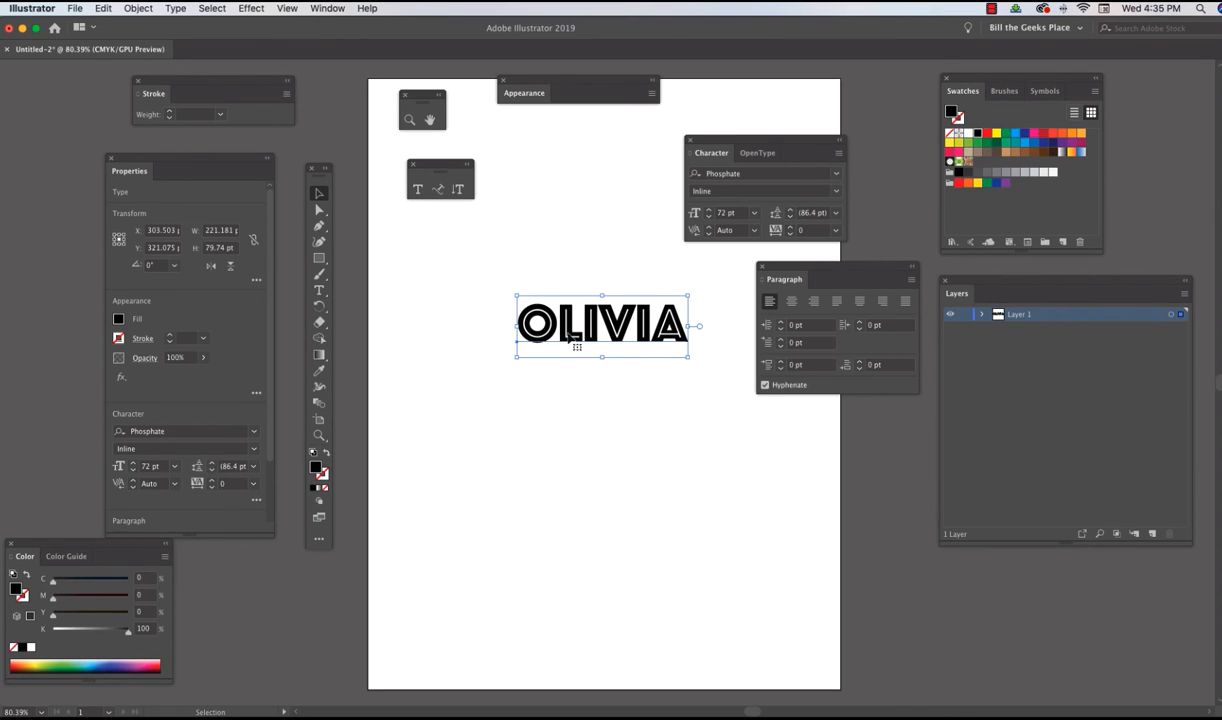
drag(570, 338, 520, 350)
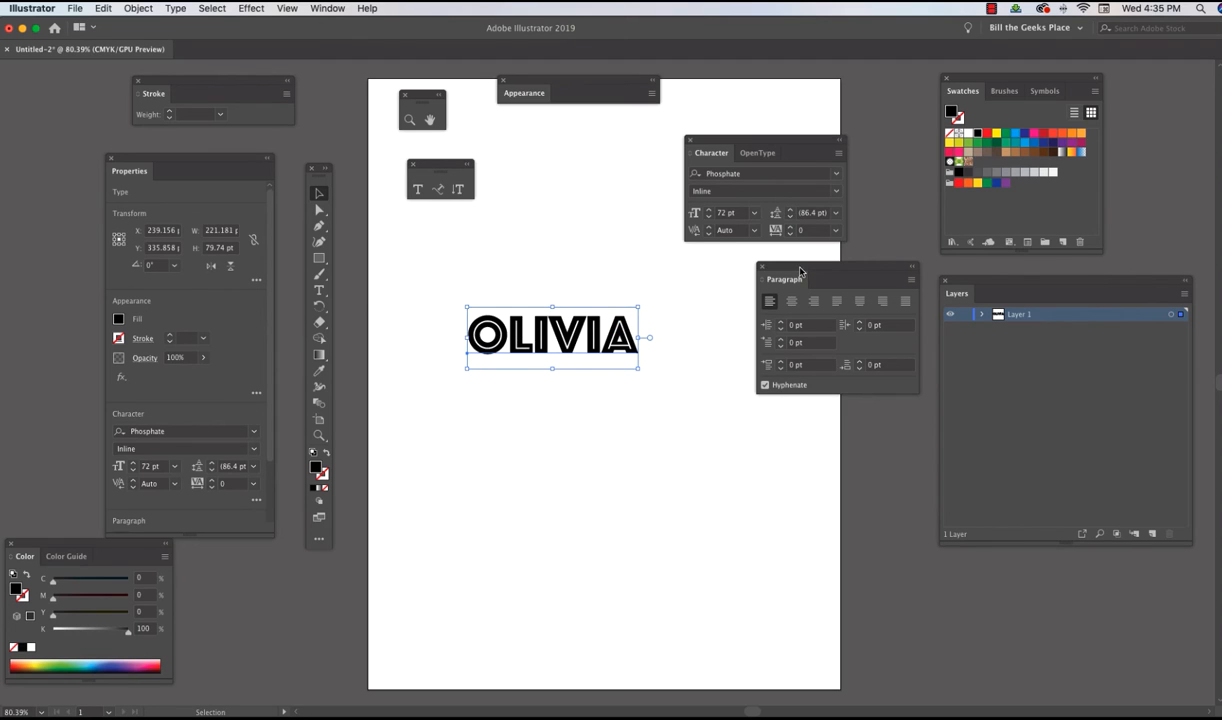
click(319, 435)
click(528, 328)
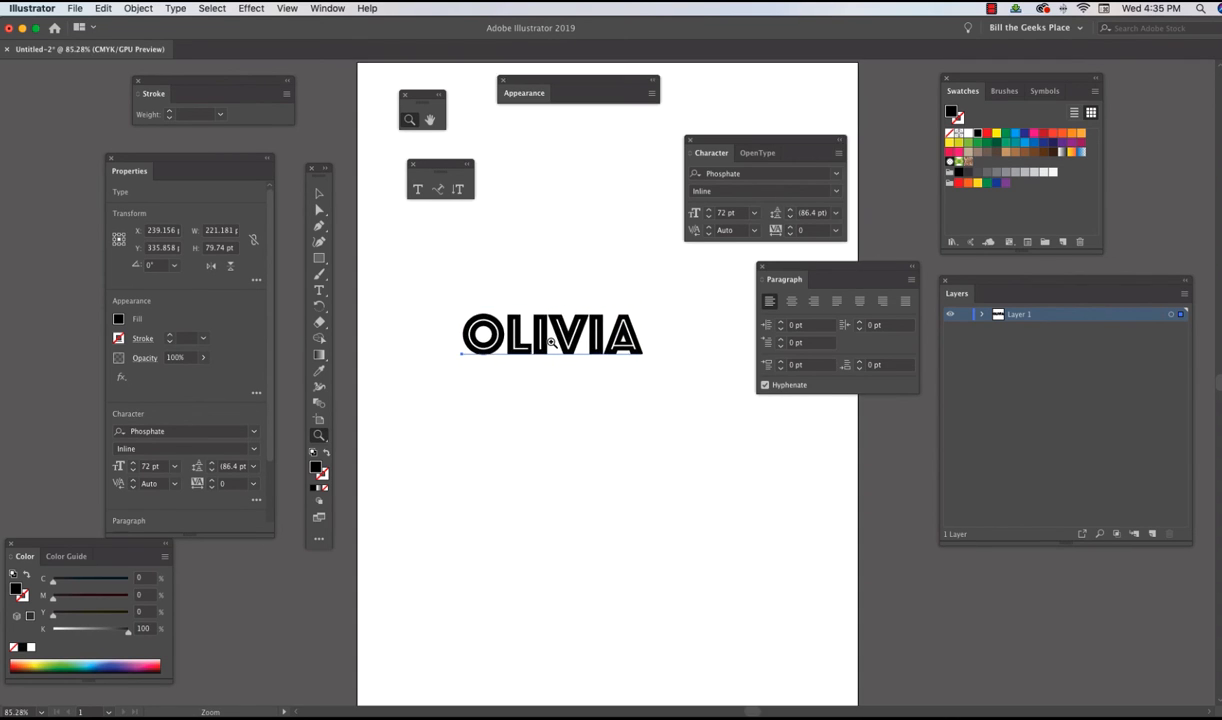
click(590, 365)
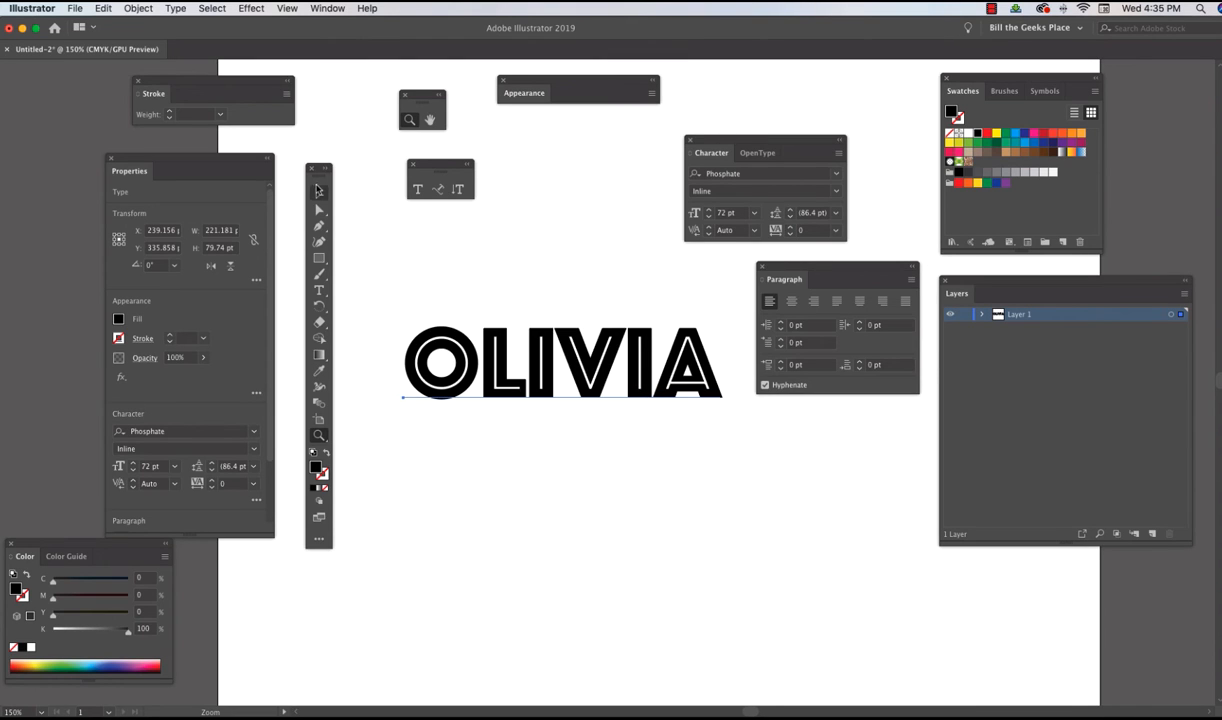
click(317, 193)
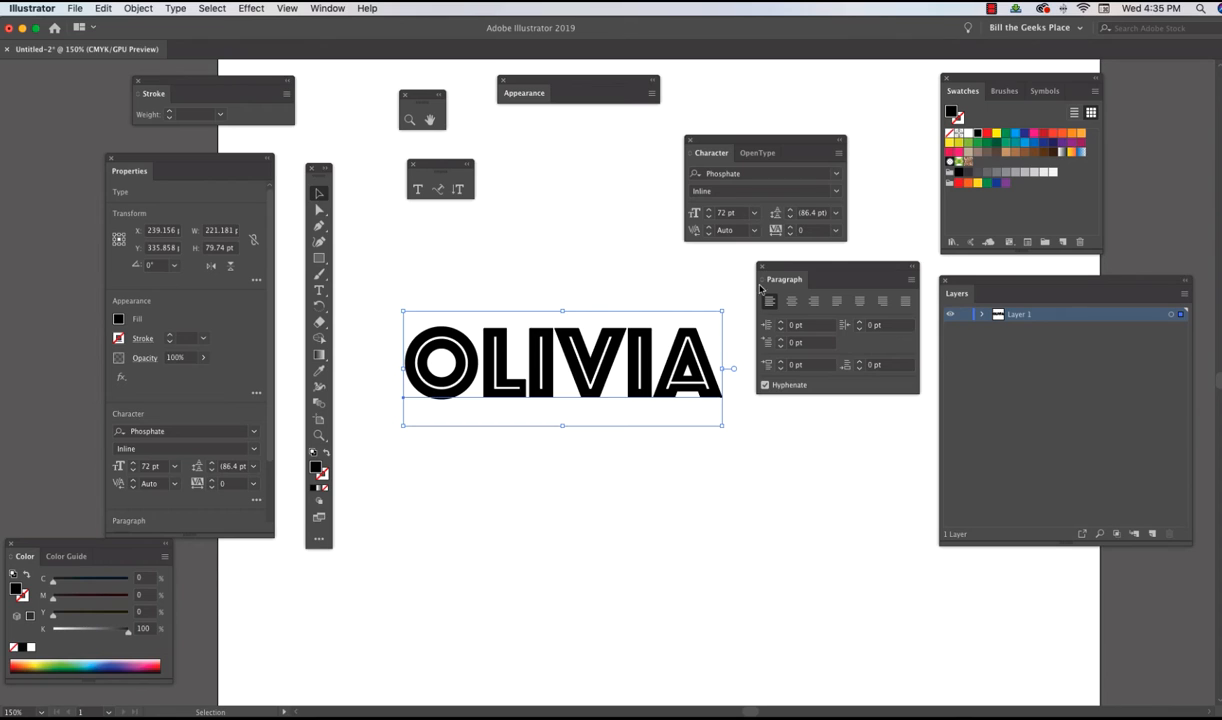
Step: Try a series of fonts on the name text, including Plantagenet Cherokee, PT Sans, STIXGeneral and Savoye LET Plain:1.0
click(722, 175)
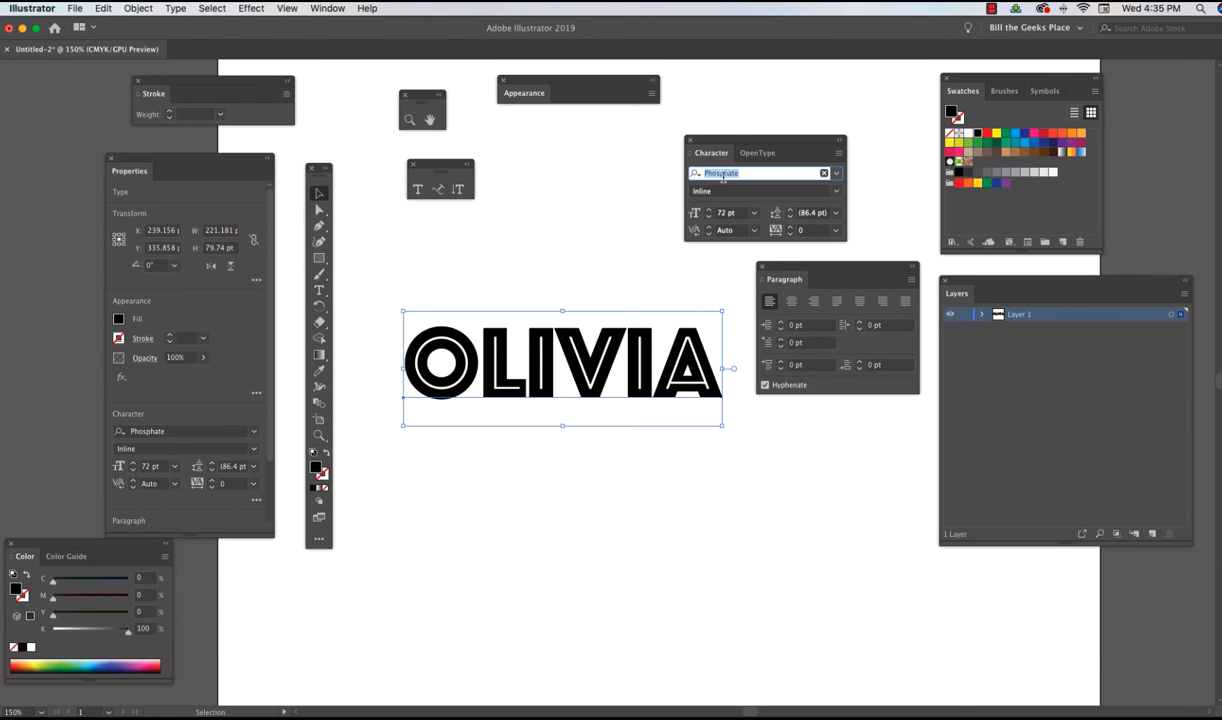
key(Down)
key(Down)
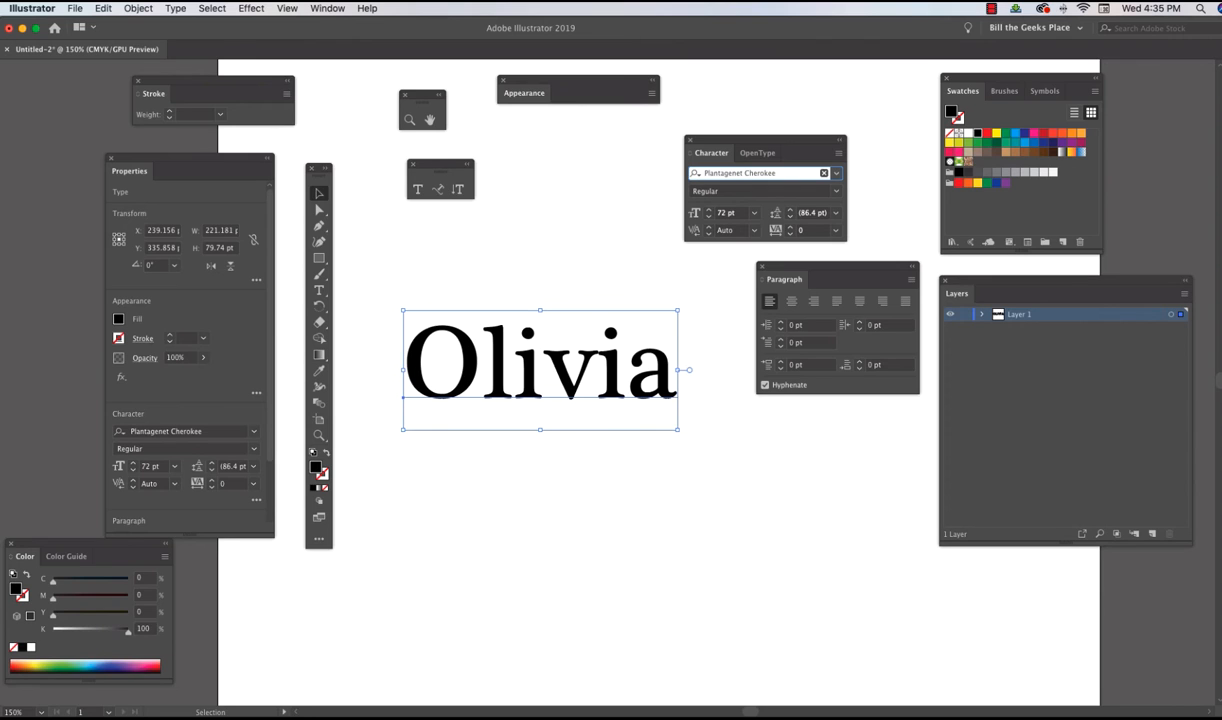
key(Down)
key(Down)
key(Down)
key(Down)
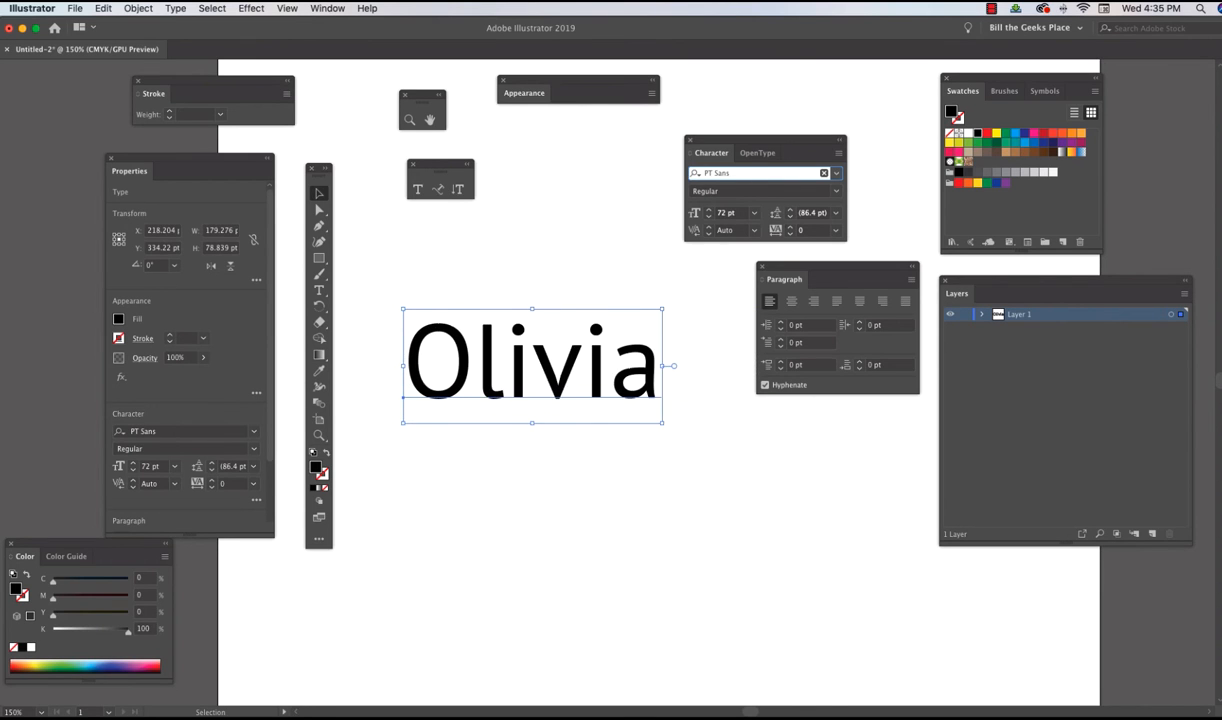
key(Down)
key(Down)
key(Down)
key(Down)
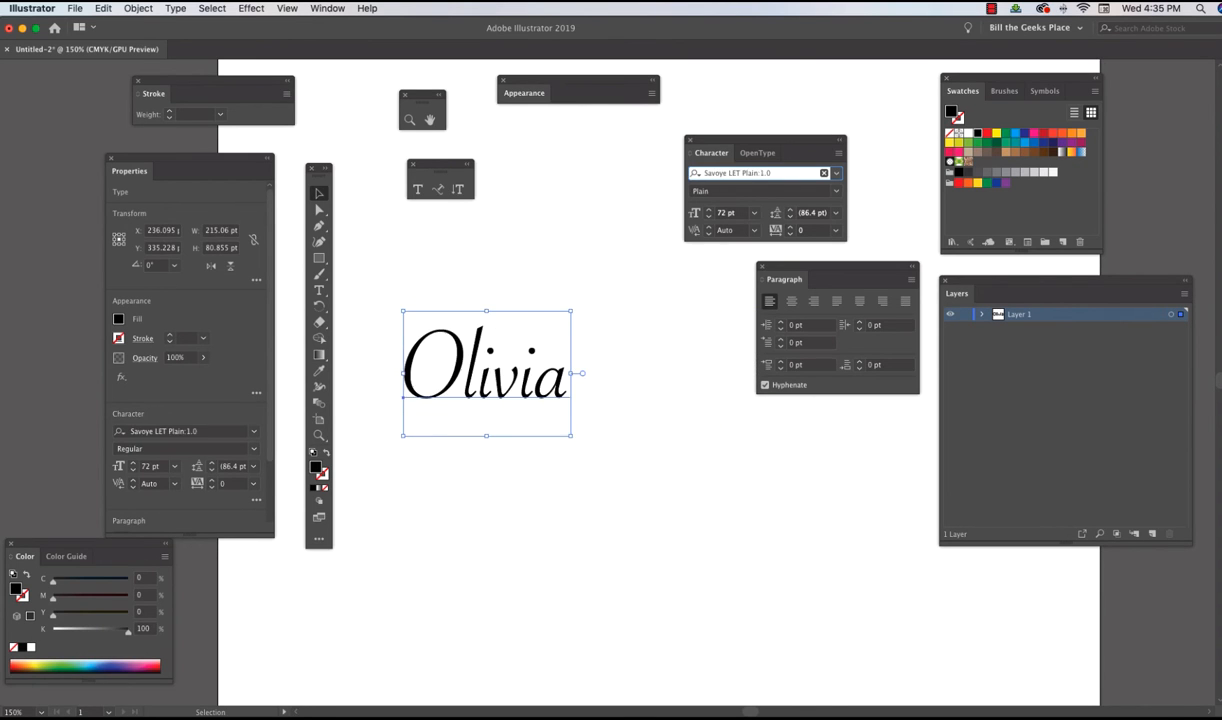
key(Down)
key(Down)
key(Down)
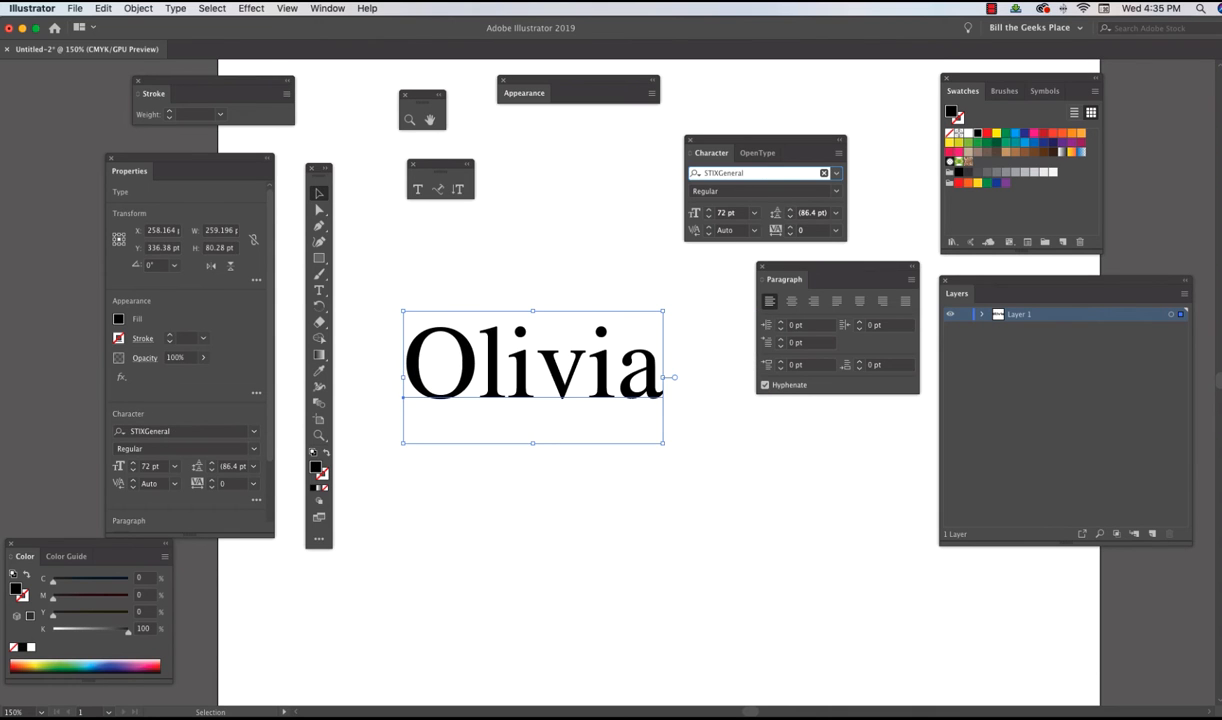
key(Down)
key(Down)
key(Down)
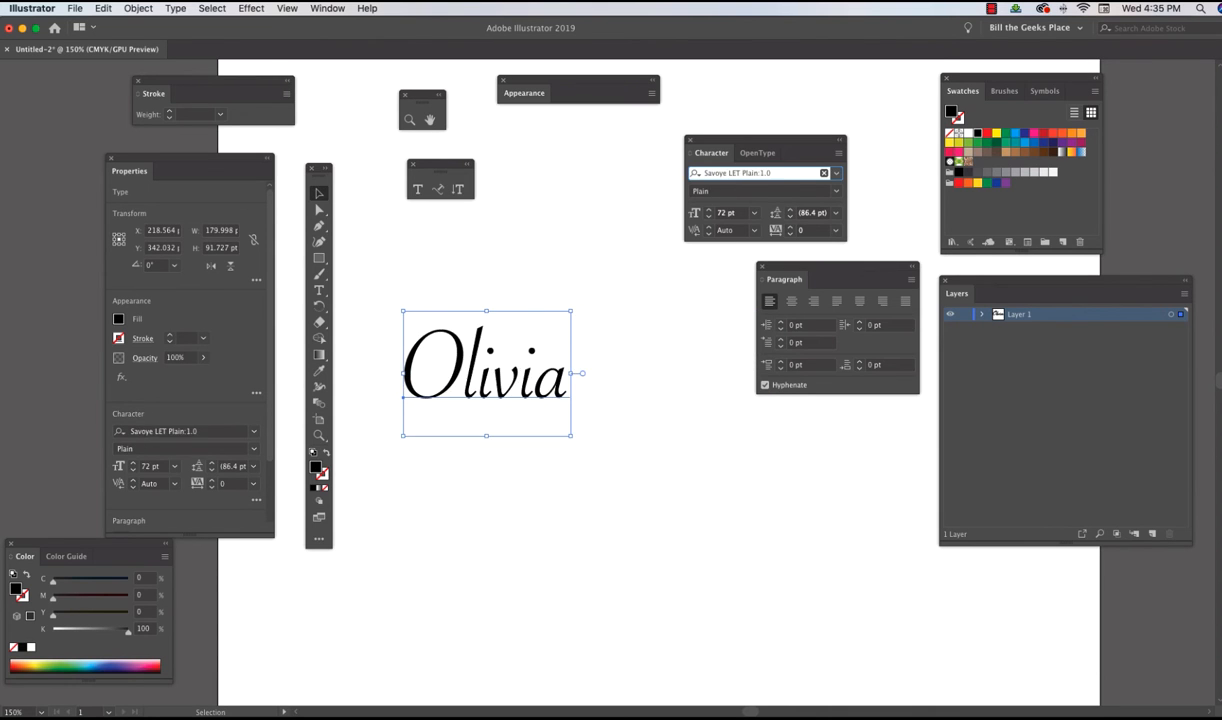
Step: Set the name text's font to Rockwell Regular from the font list and shift the text slightly down and left
click(836, 174)
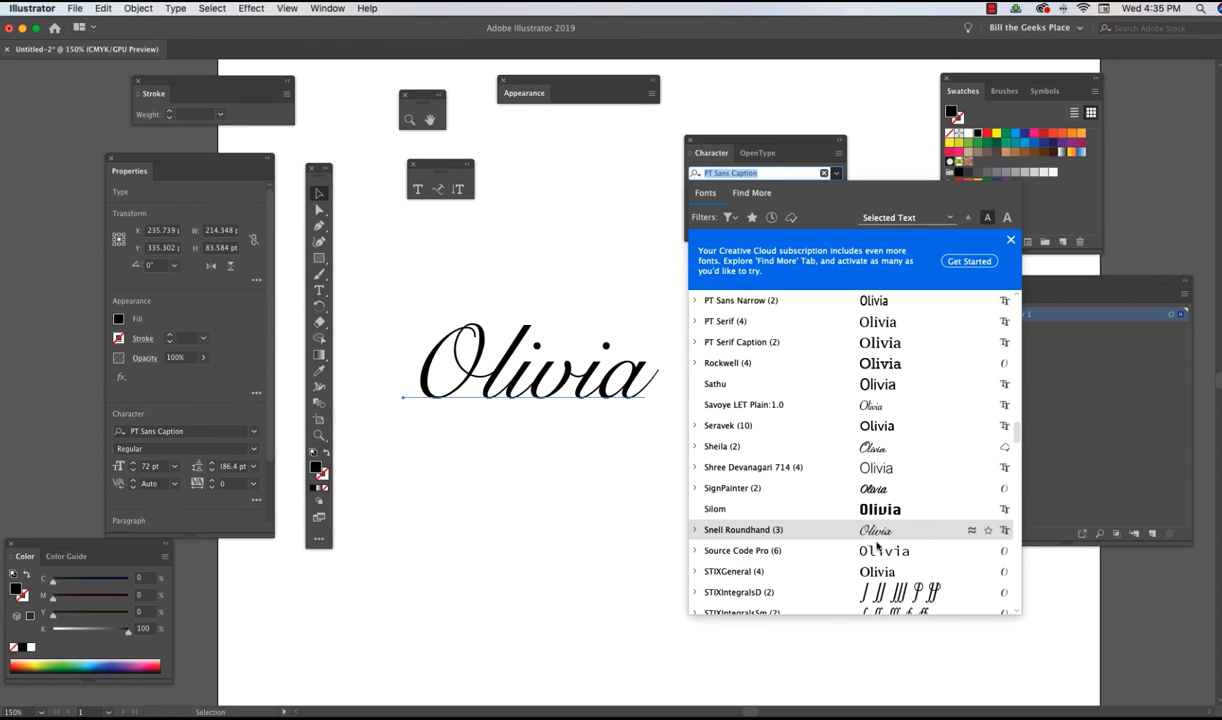
scroll(876, 545, down, 10)
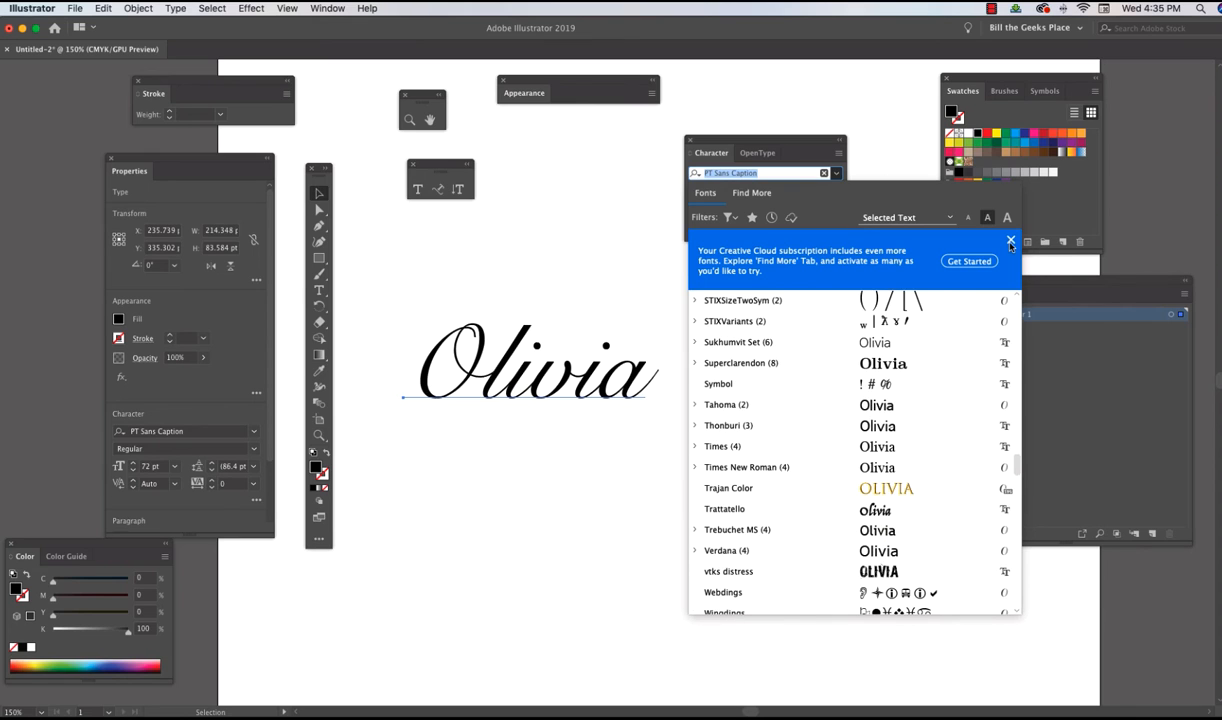
click(1010, 240)
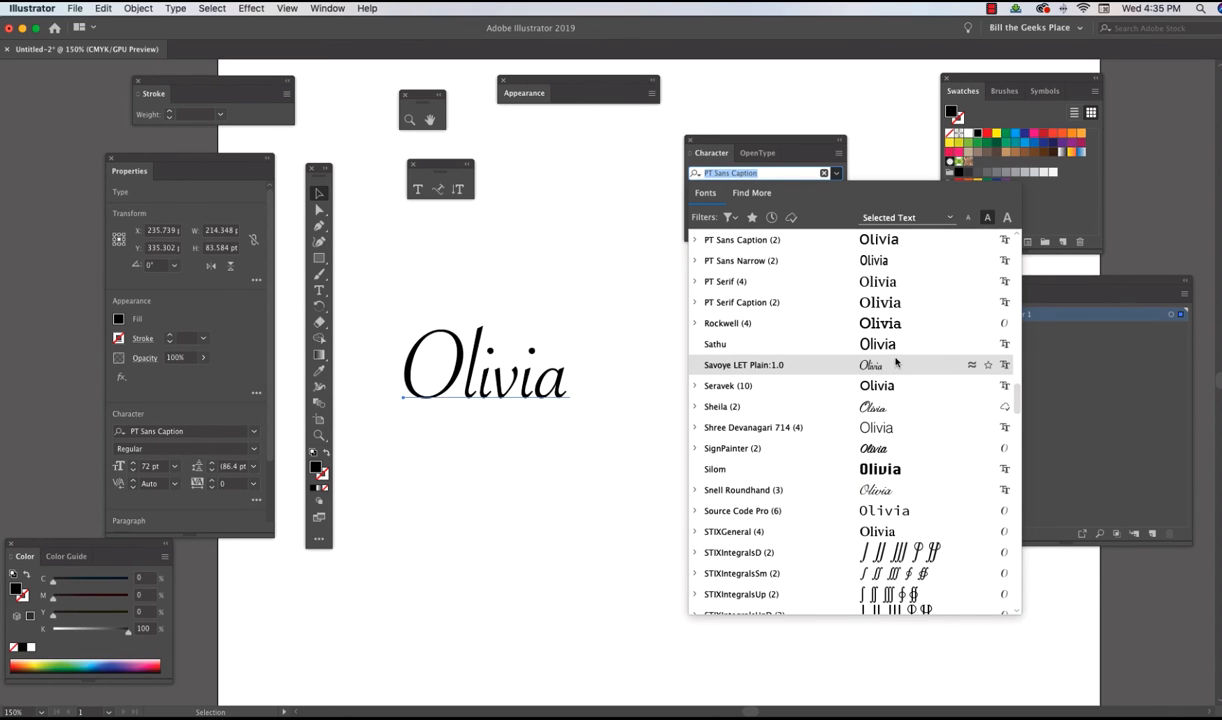
click(736, 323)
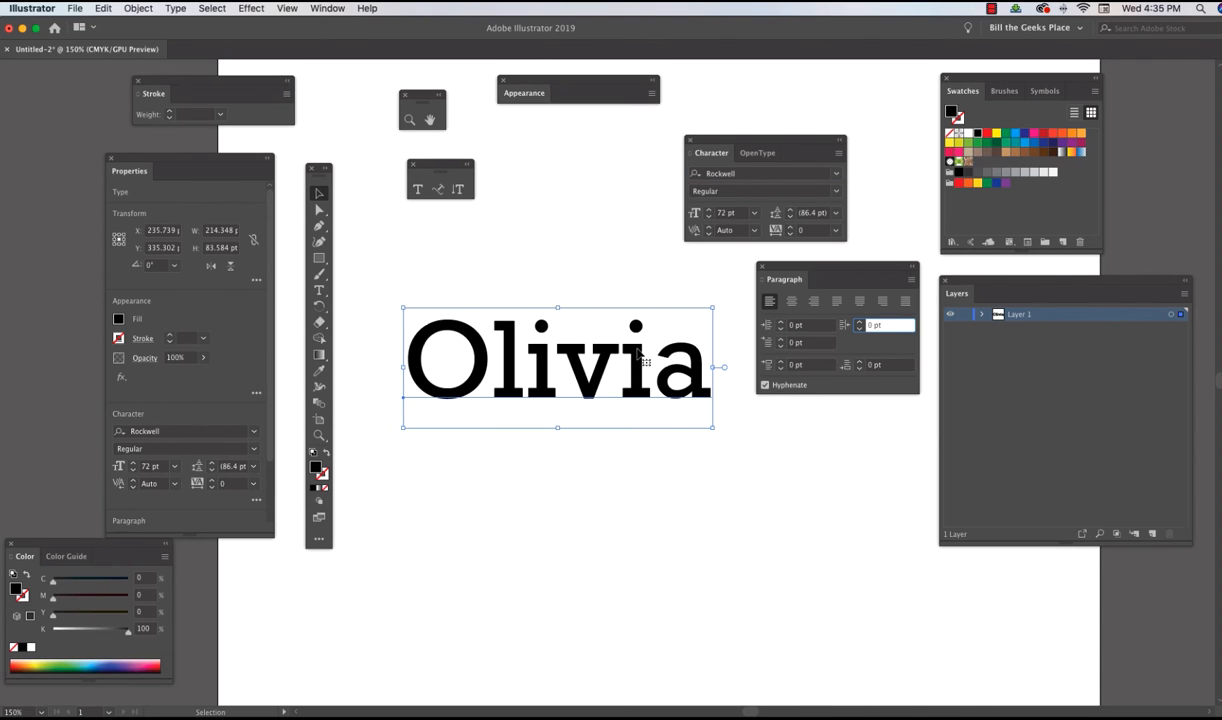
drag(636, 353, 630, 381)
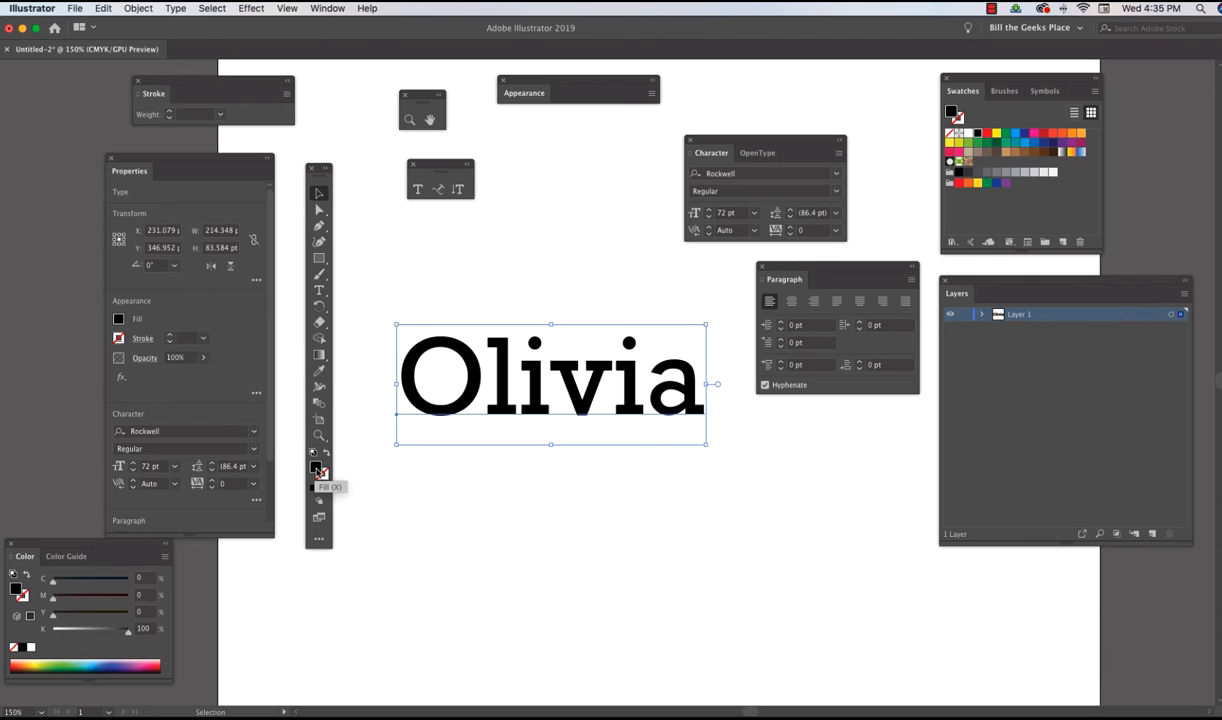
Step: Try a series of solid swatches as the name text's fill: red, yellow, green, light blue and dark blue
click(990, 134)
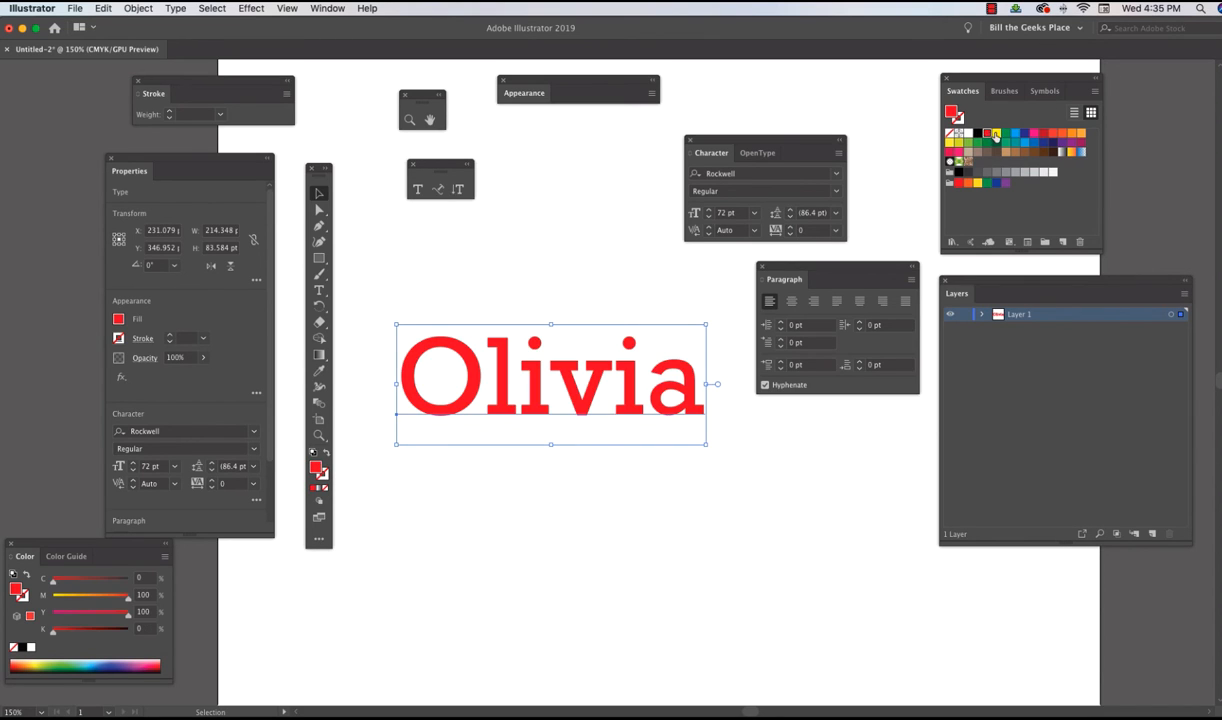
click(997, 134)
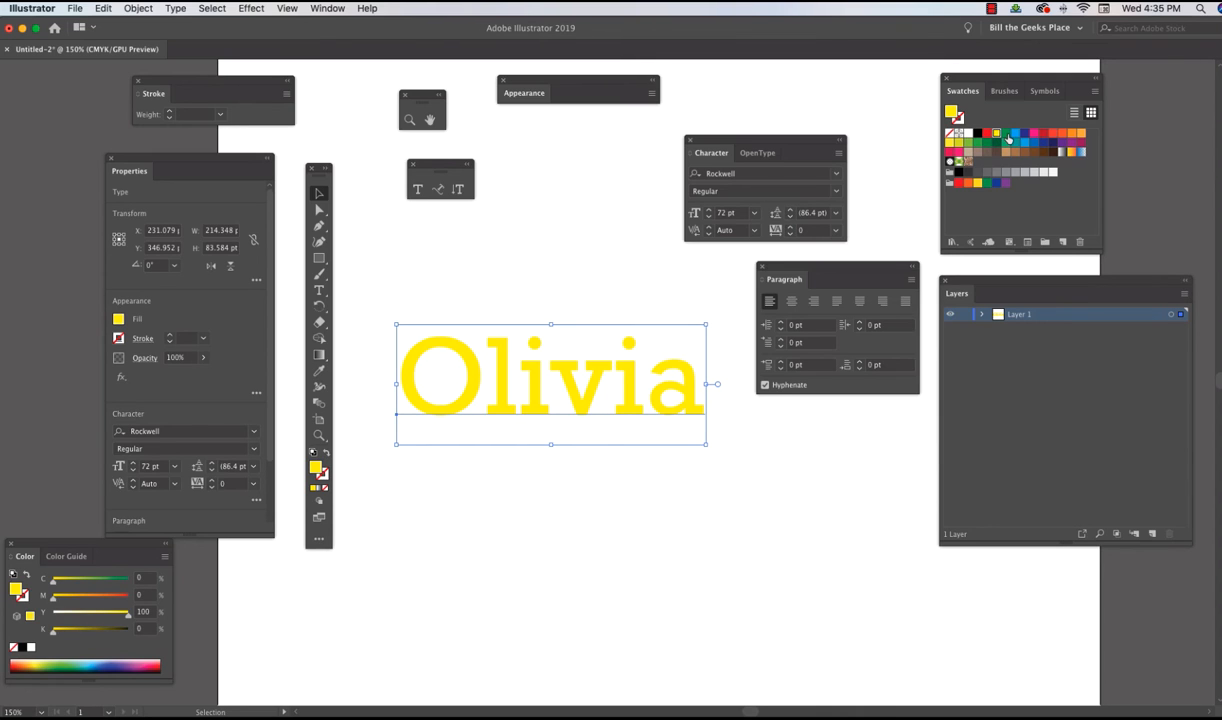
click(1004, 134)
click(1016, 134)
click(1026, 139)
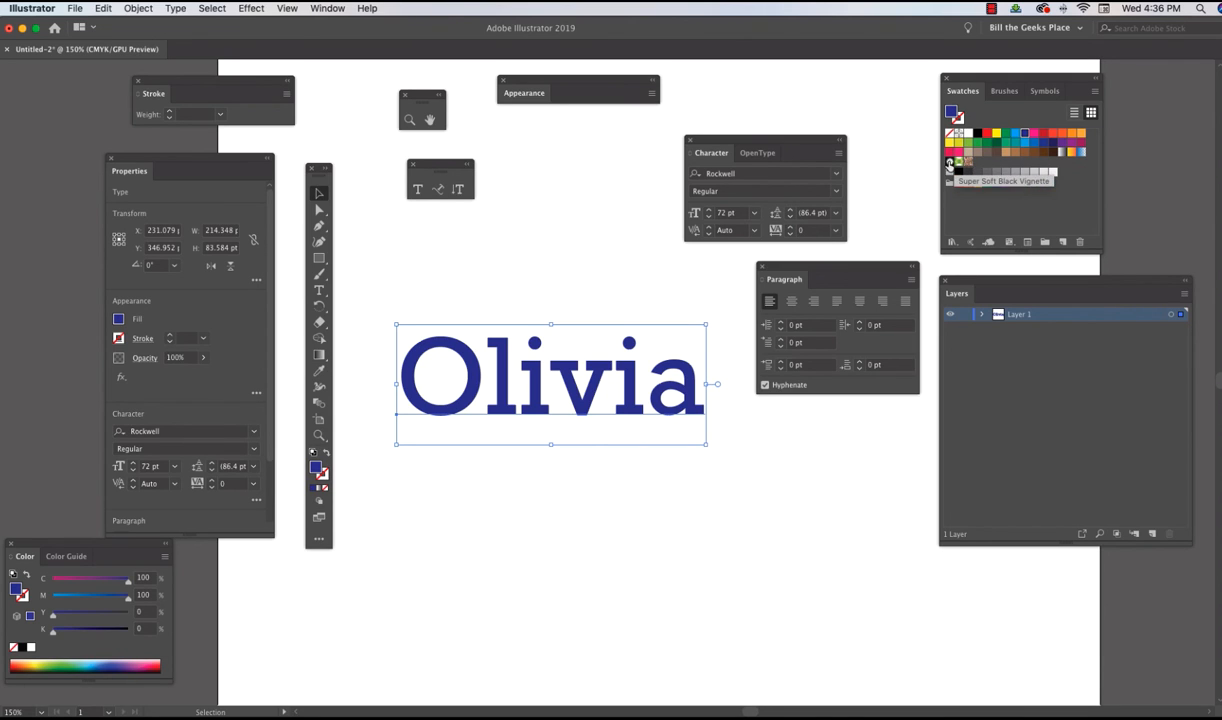
Step: Try the Super Soft Black Vignette, Foliage and brown pattern swatches as the name text's fill
click(952, 162)
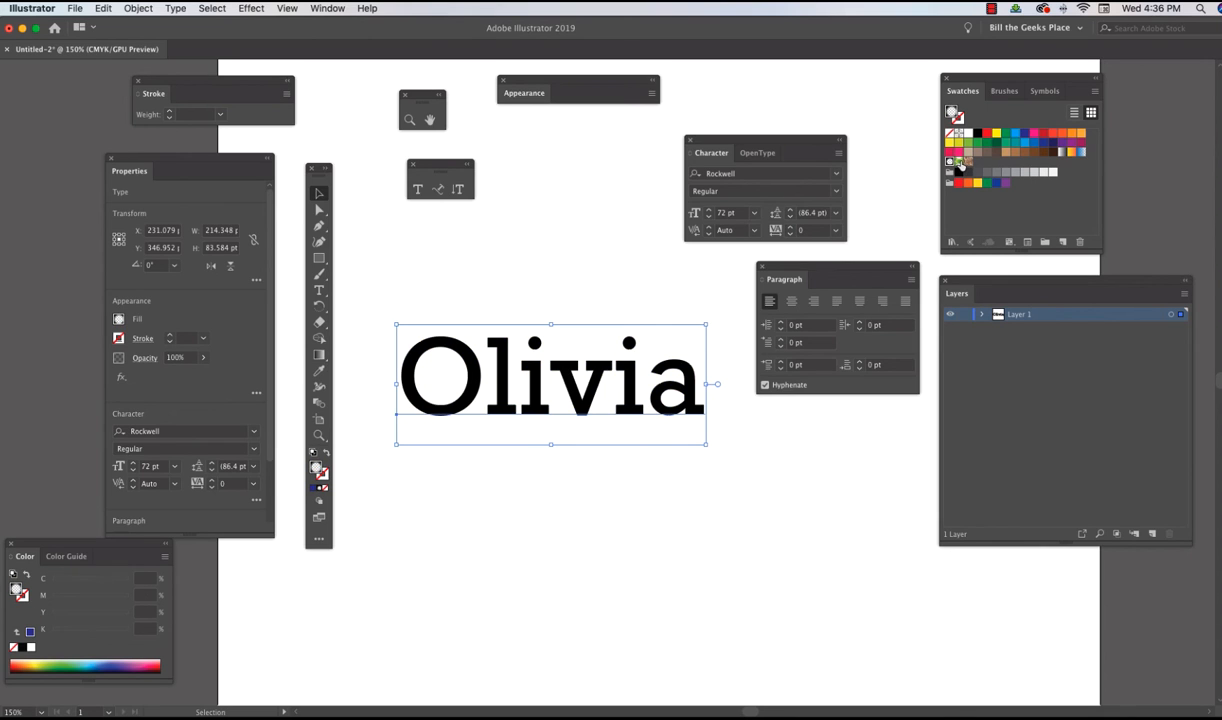
click(960, 162)
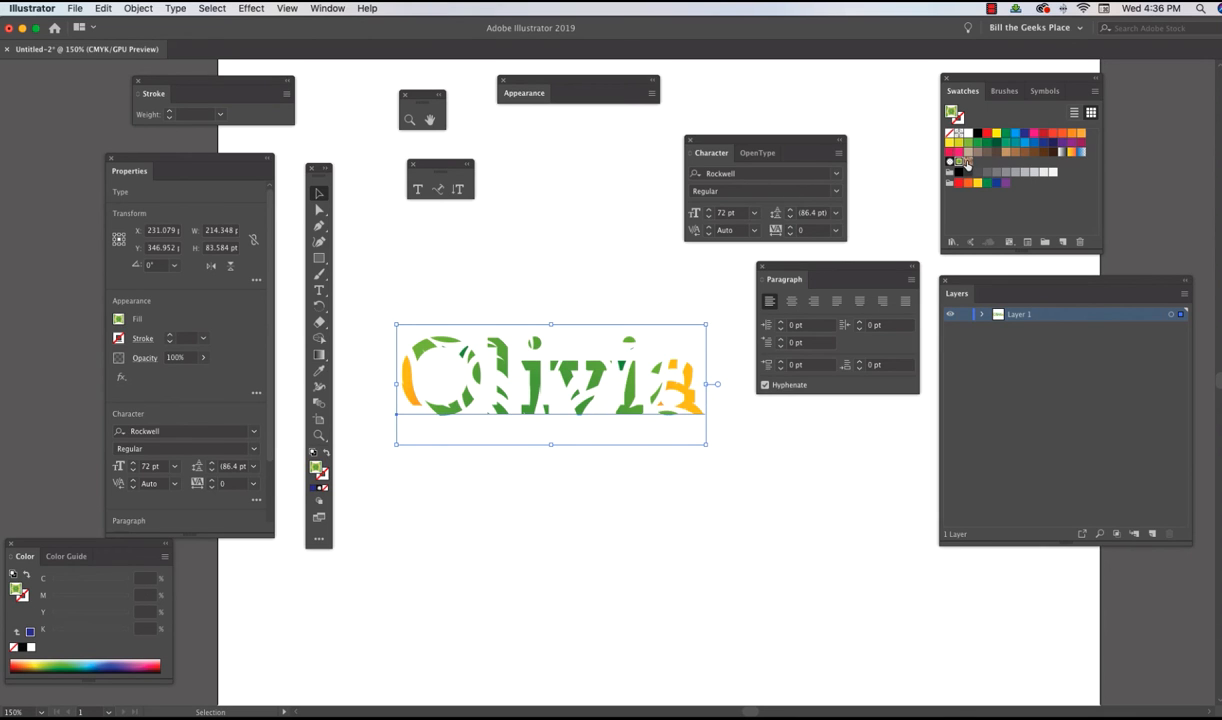
click(967, 163)
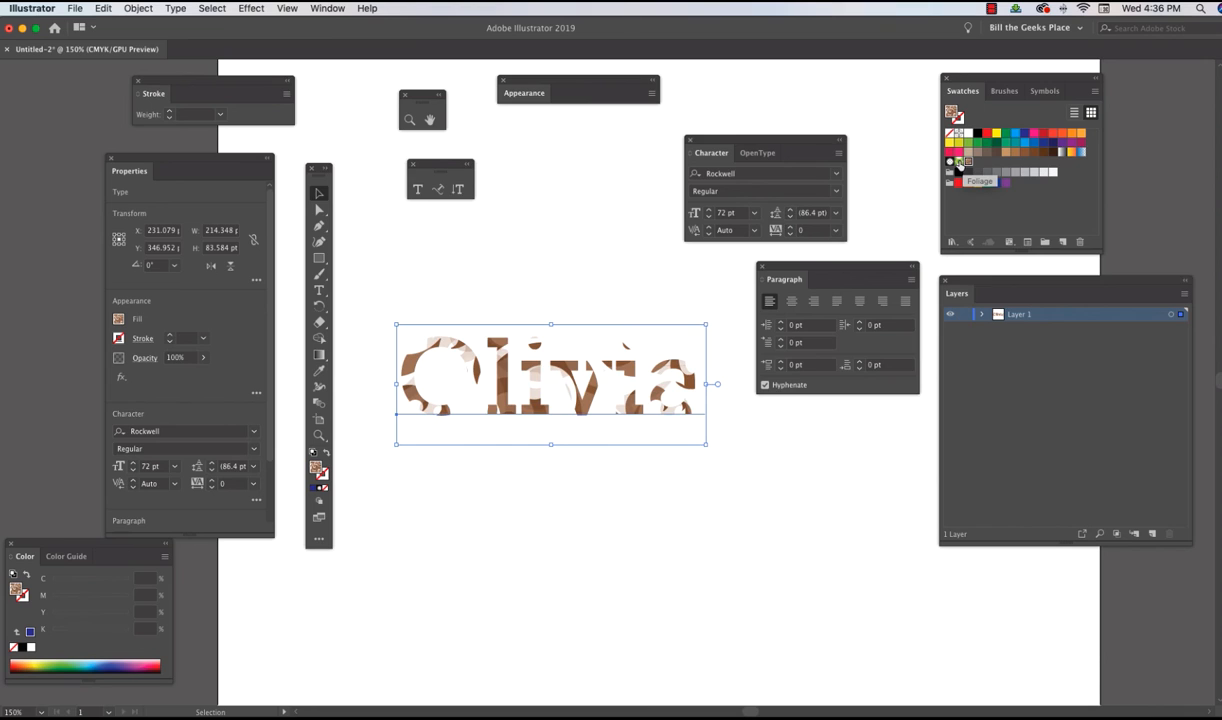
click(959, 164)
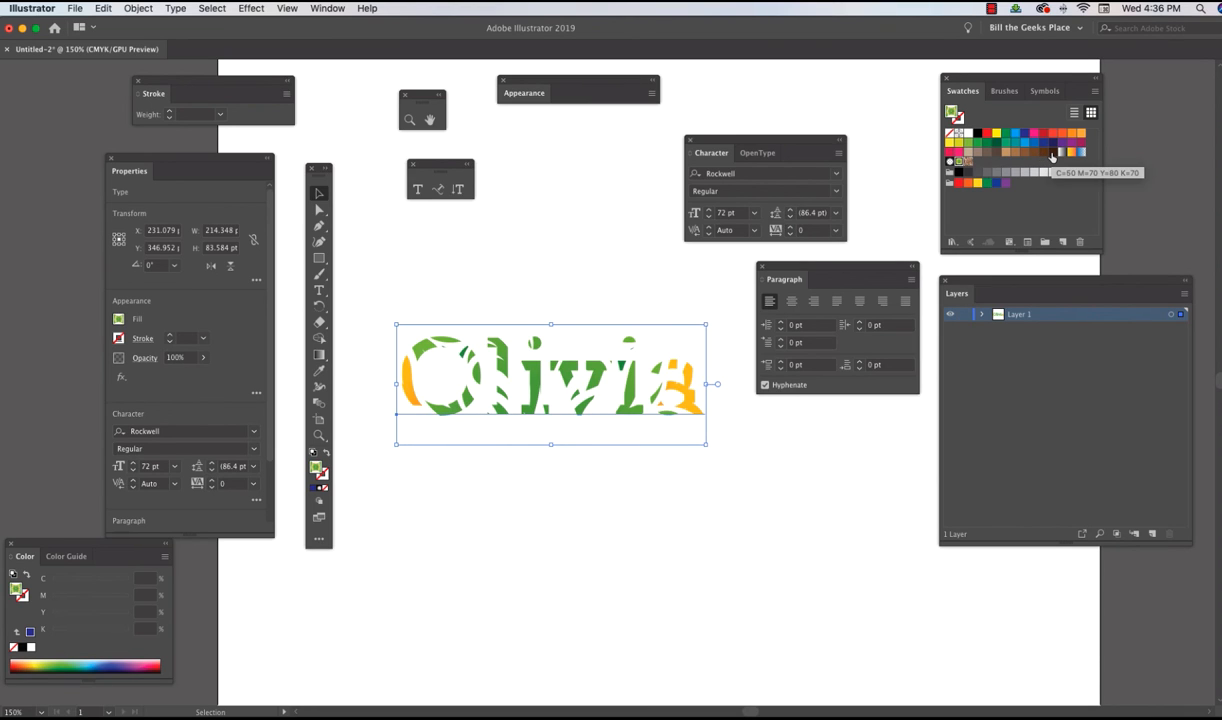
Step: Fill the name text with the C=15 M=100 Y=90 K=10 red swatch and give it a black stroke
click(1052, 154)
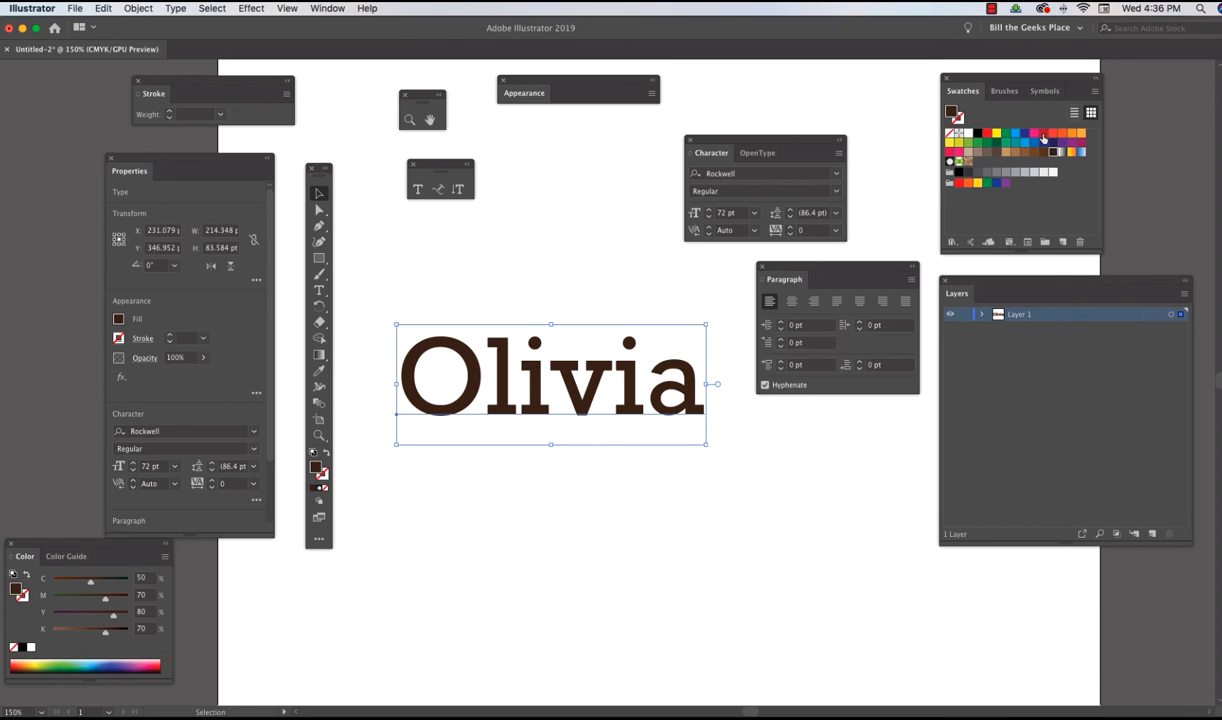
click(1042, 134)
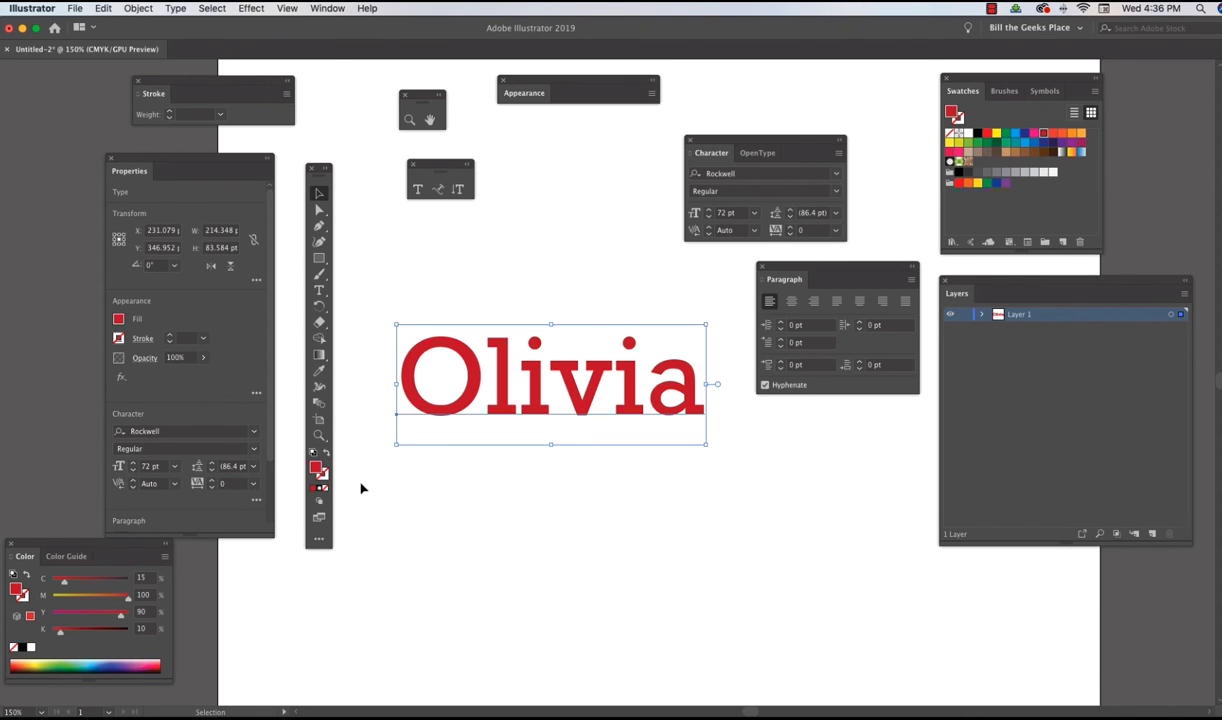
click(322, 478)
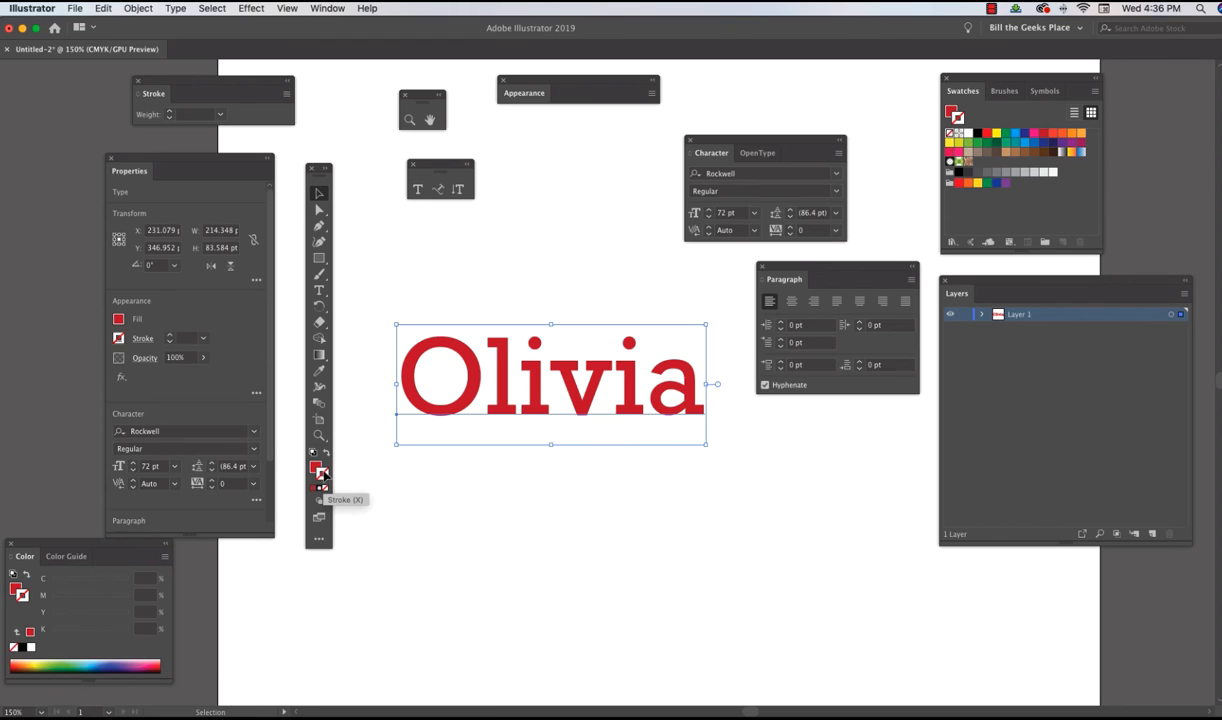
click(977, 133)
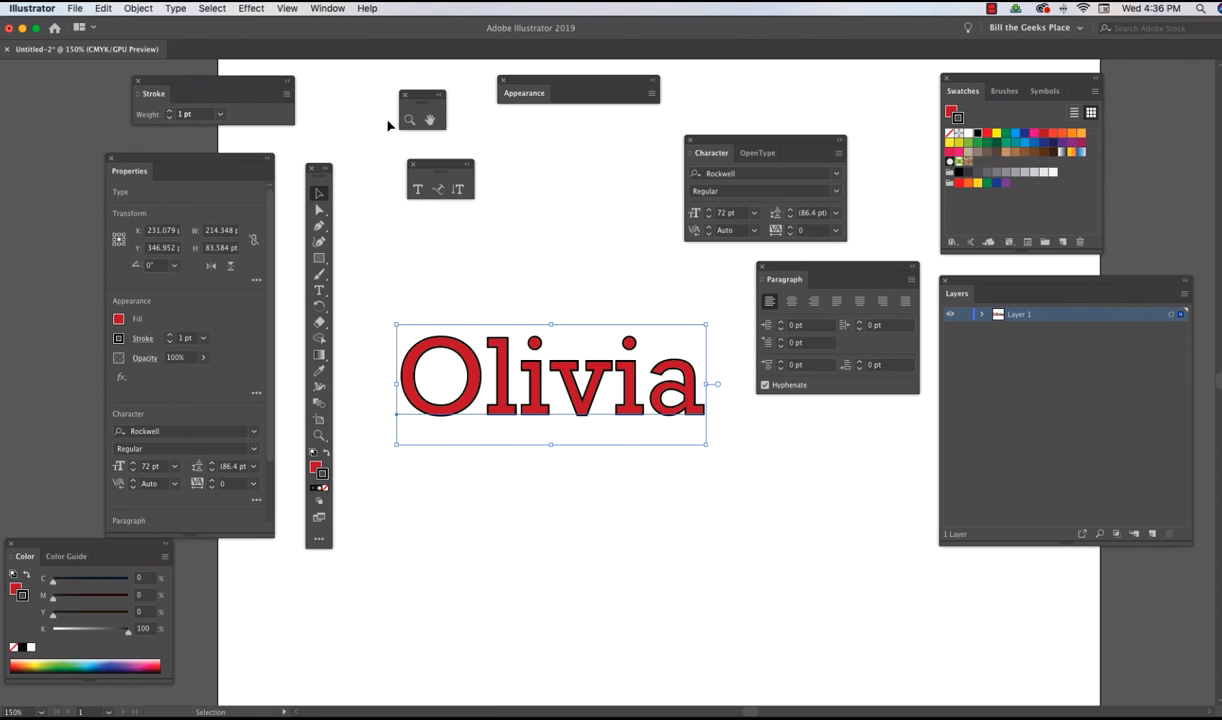
Step: Place the Stroke panel just above the name text and set the stroke weight to 3 pt
mouse_move(203, 84)
mouse_down()
mouse_move(566, 175)
mouse_move(569, 205)
mouse_up()
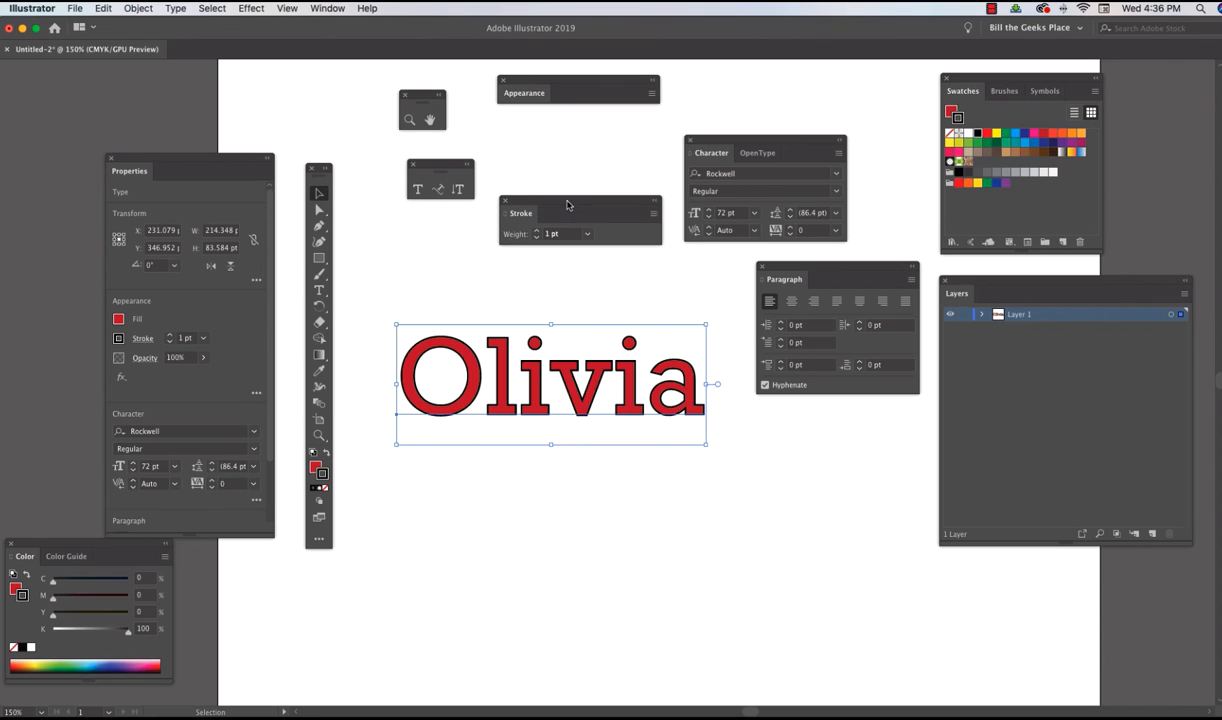
click(537, 235)
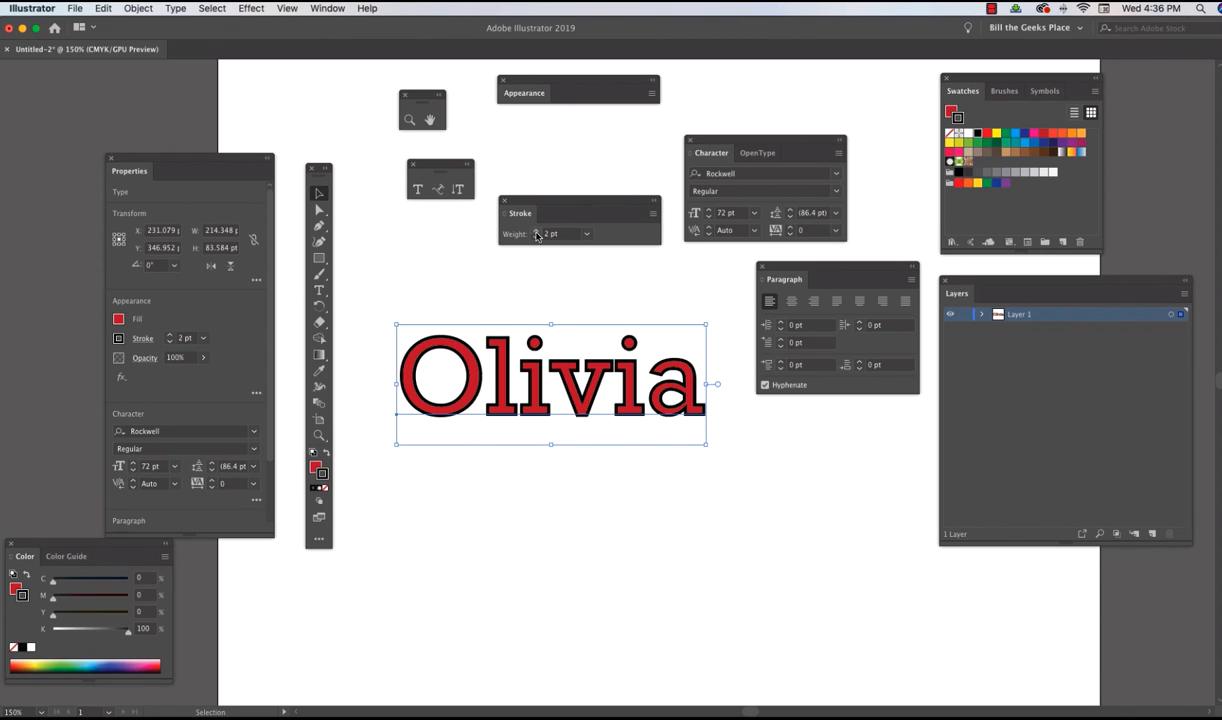
click(537, 232)
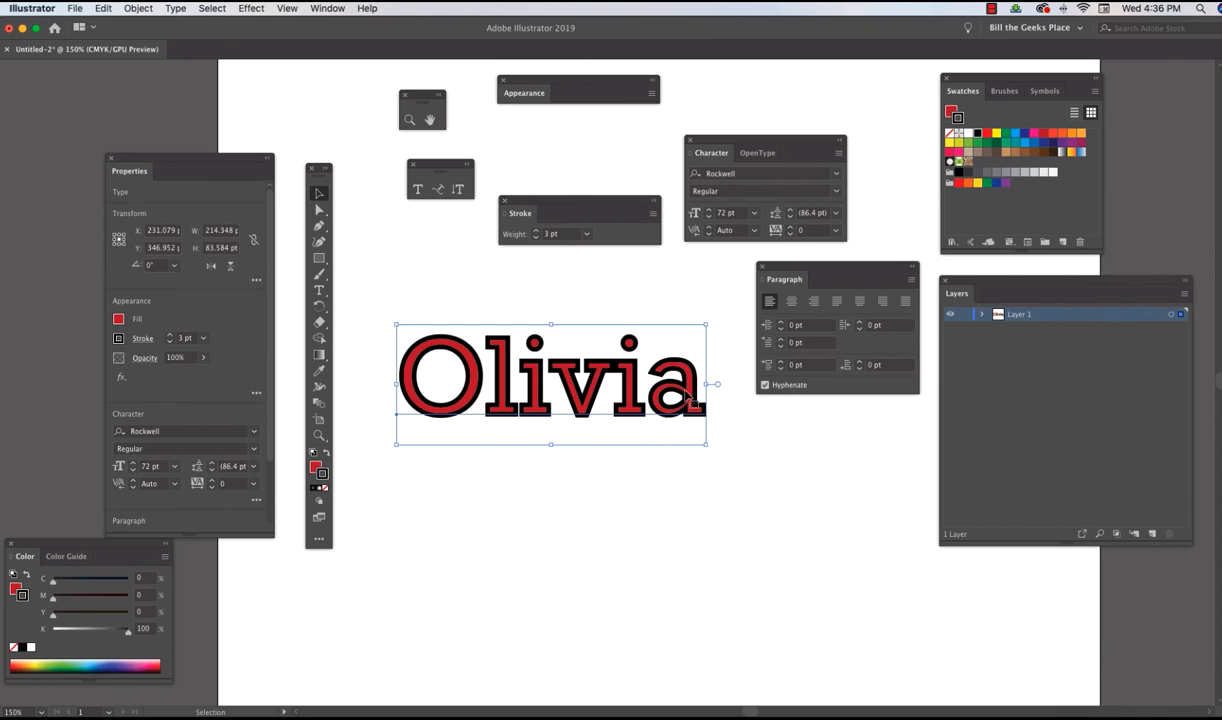
Step: Move the name text slightly down and right on the artboard, and set its fill to None
drag(665, 395, 728, 500)
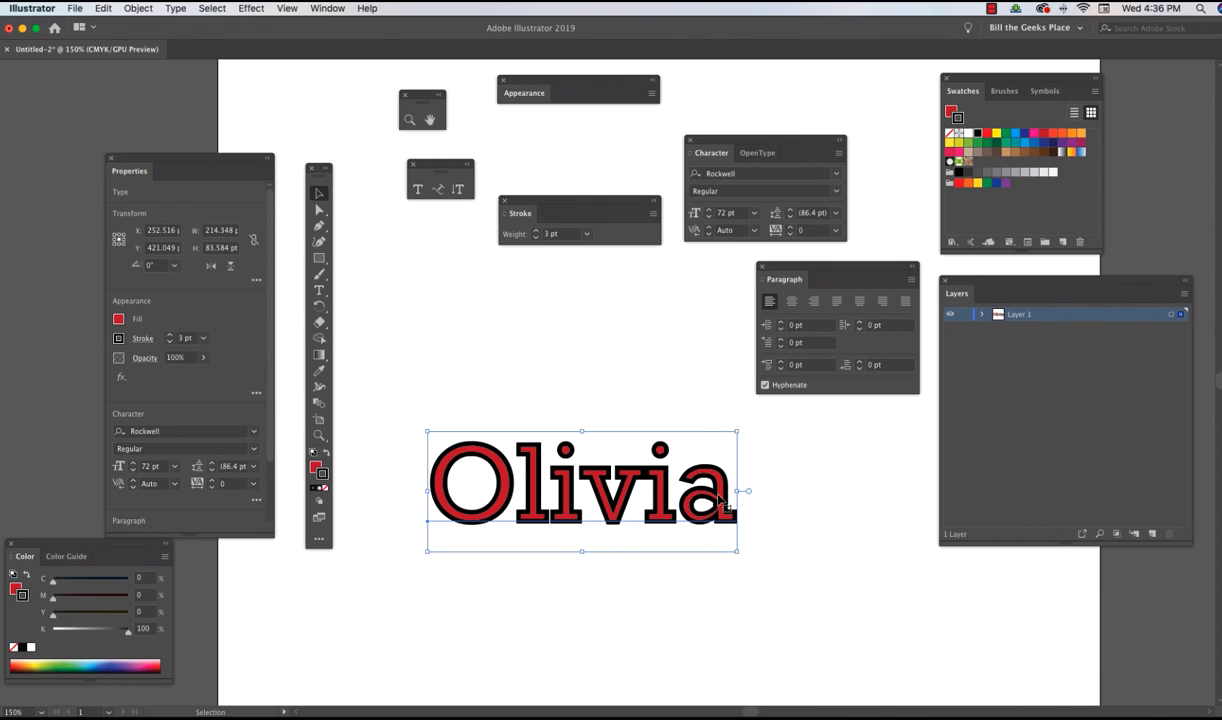
drag(721, 501, 702, 430)
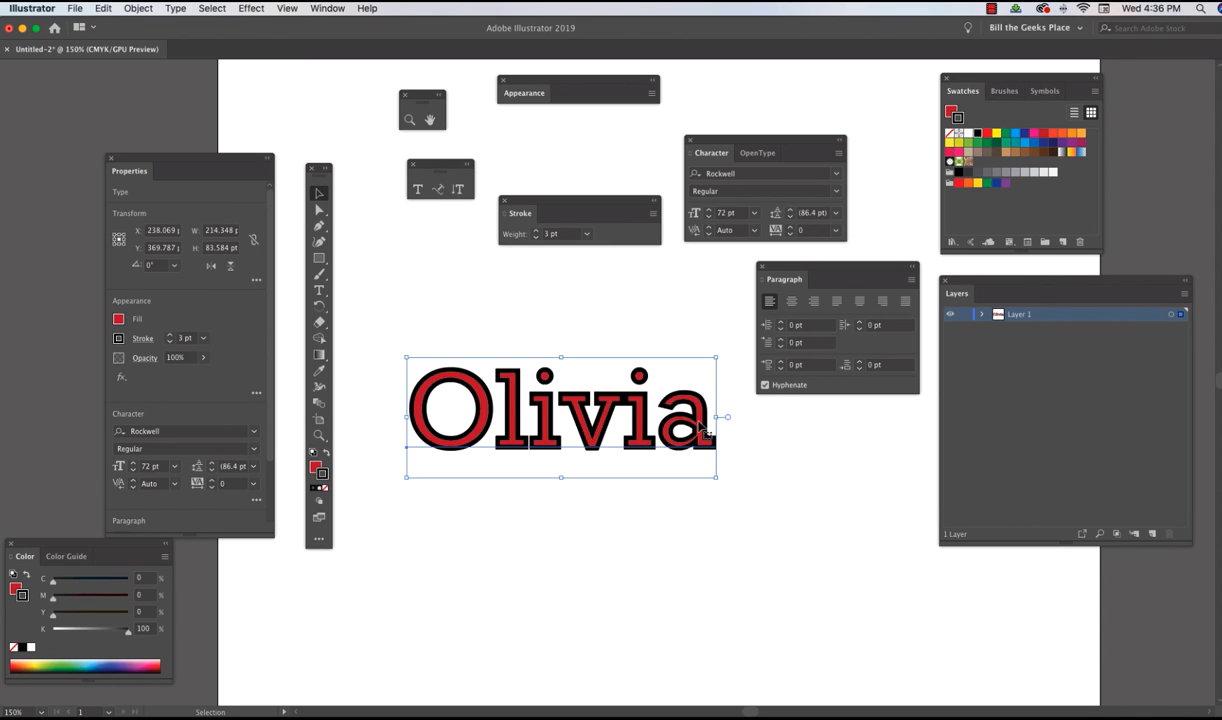
click(316, 467)
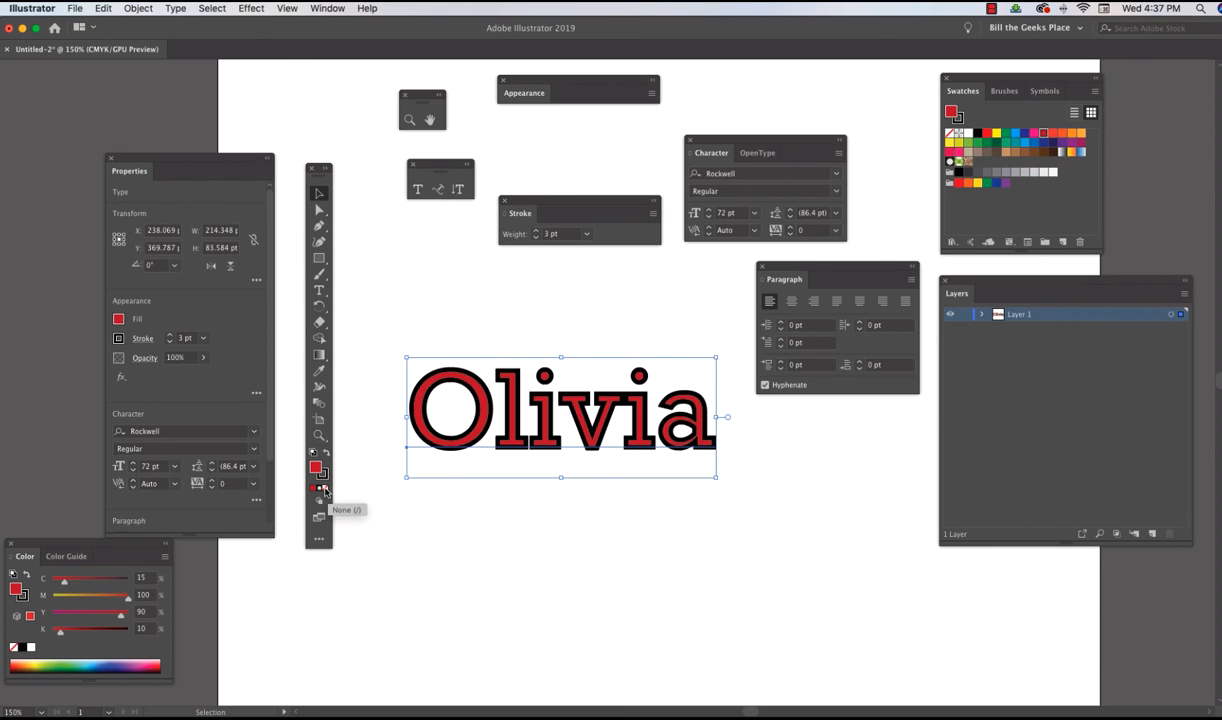
click(324, 489)
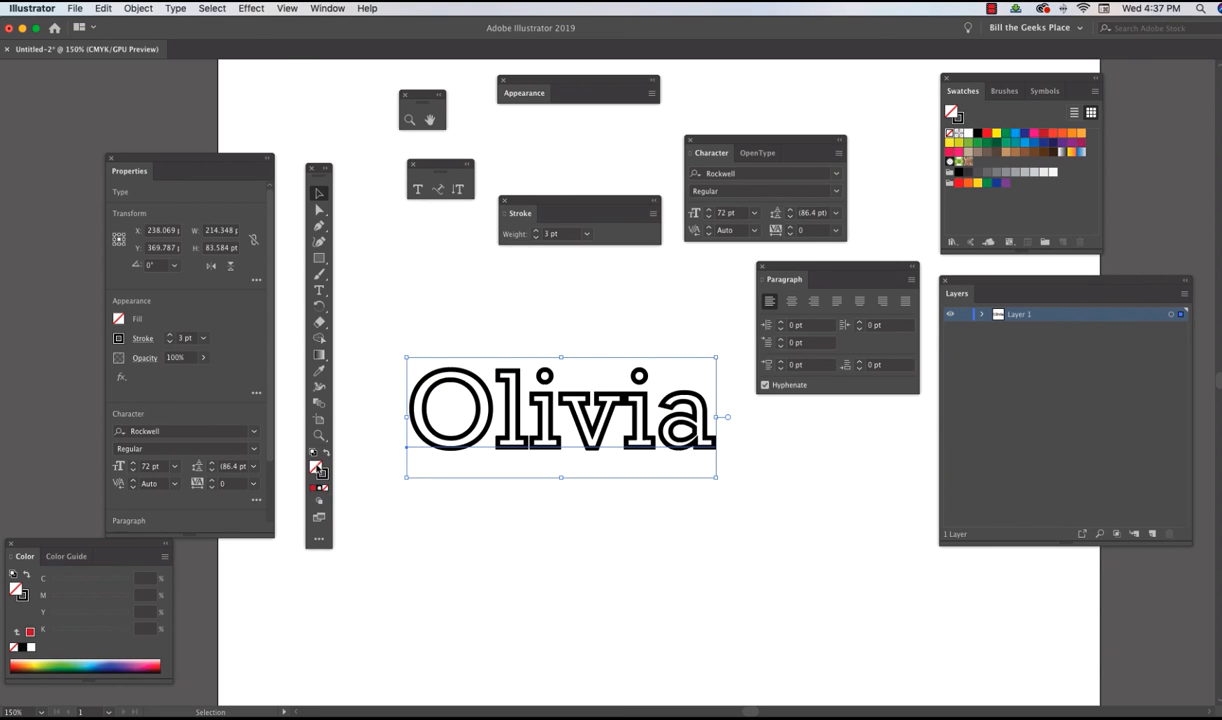